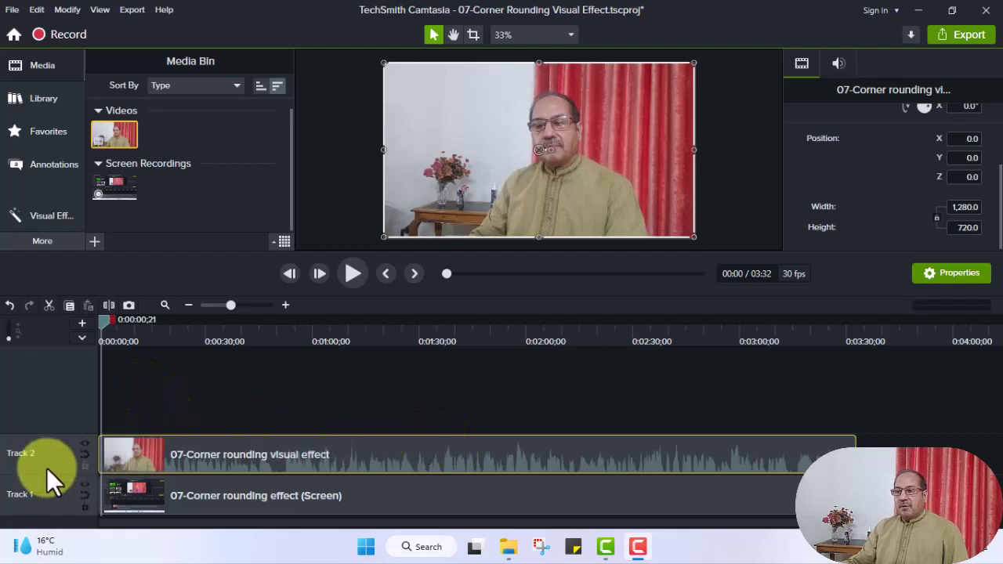
Step: Toggle Track 2's visibility off and on, and shrink its webcam clip to about 380 × 214 in the canvas's lower-right corner
click(85, 443)
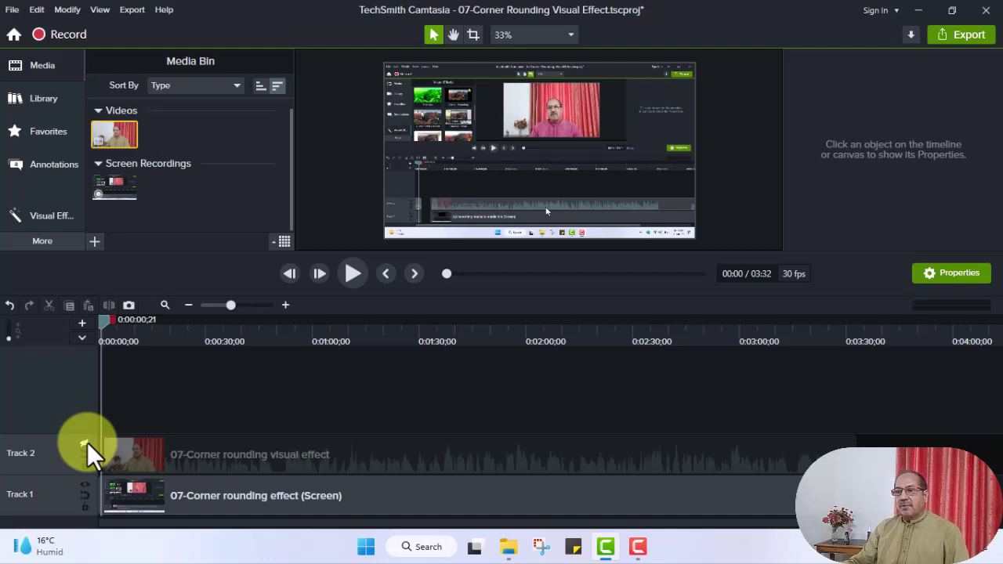
click(86, 443)
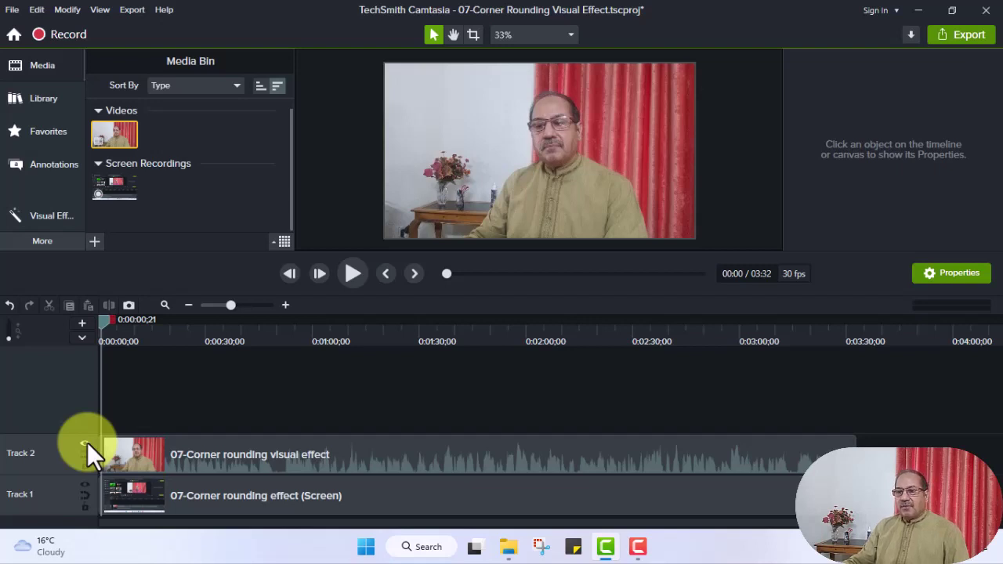
click(424, 95)
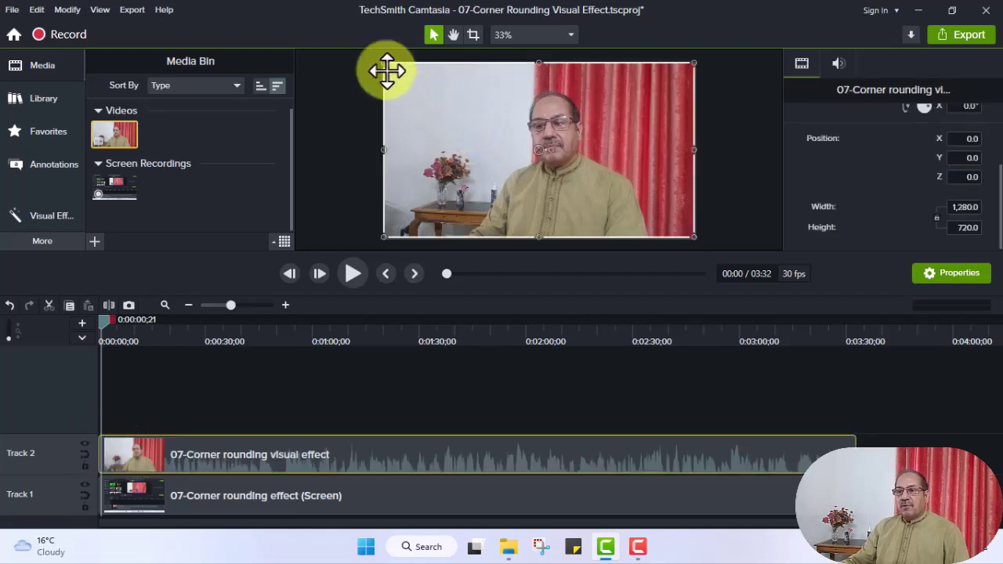
drag(383, 63, 601, 204)
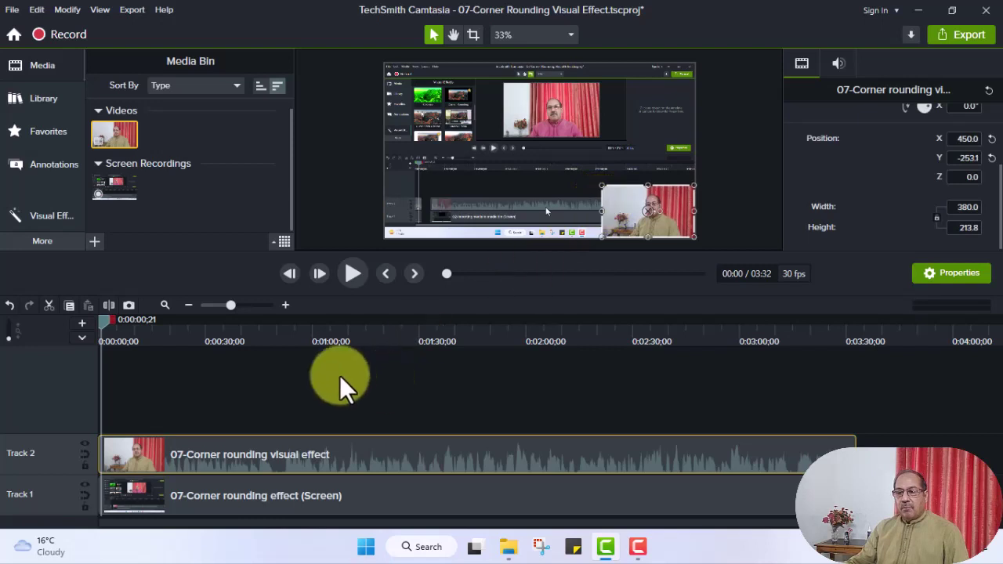
Step: Play sections from the start and between about 46 and 61 seconds to compare the webcam video with the screen recording
click(353, 274)
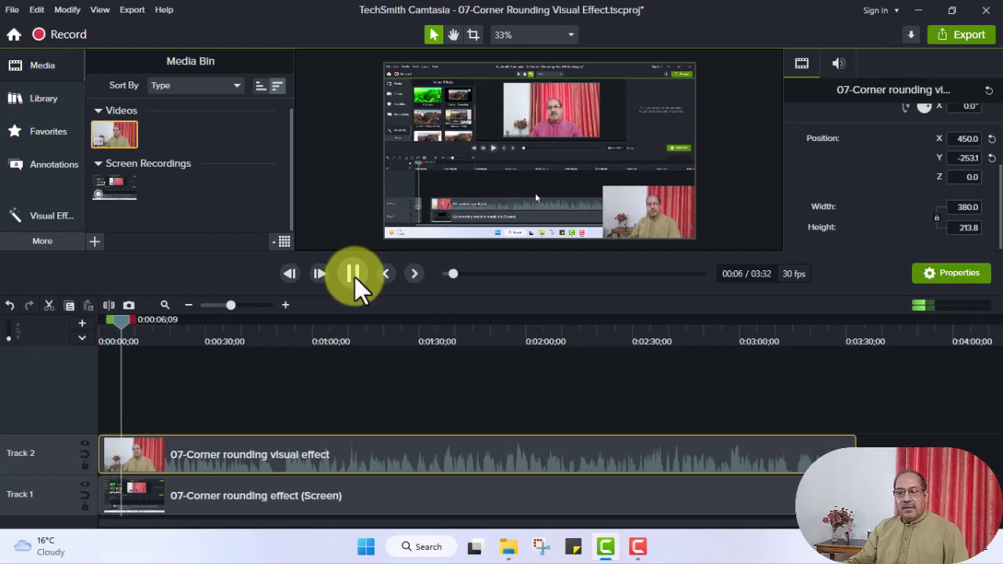
click(353, 276)
drag(117, 317, 261, 352)
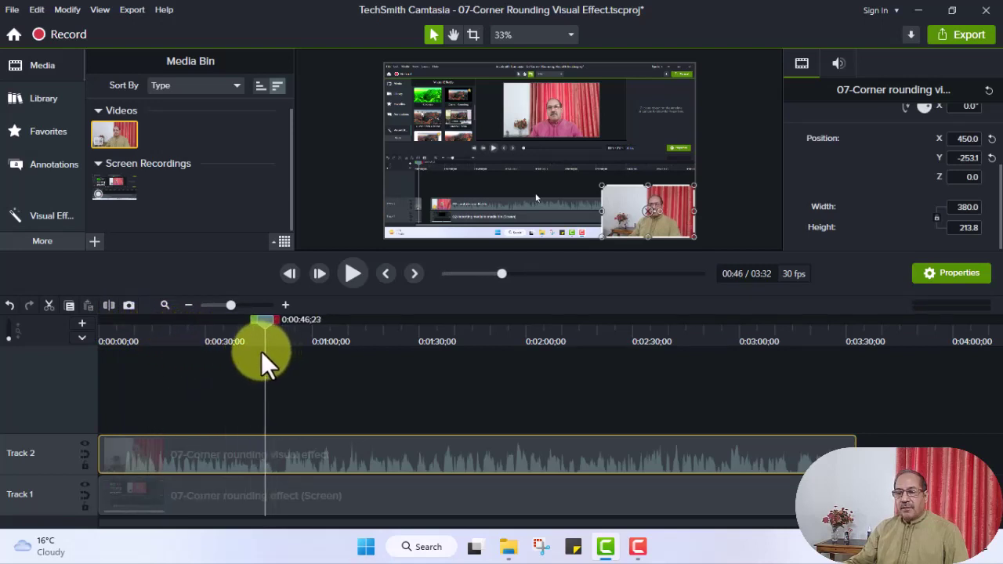
click(349, 275)
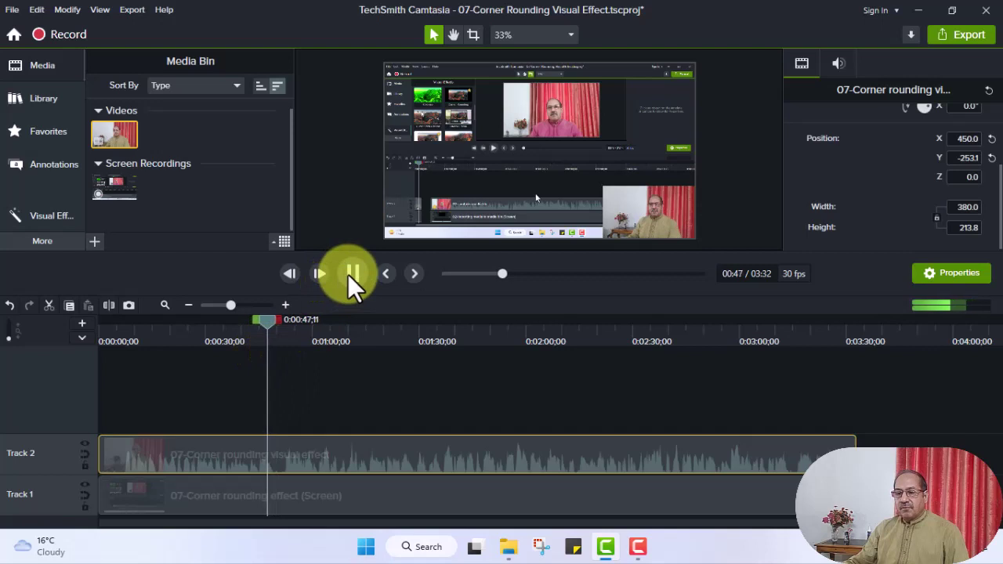
click(348, 275)
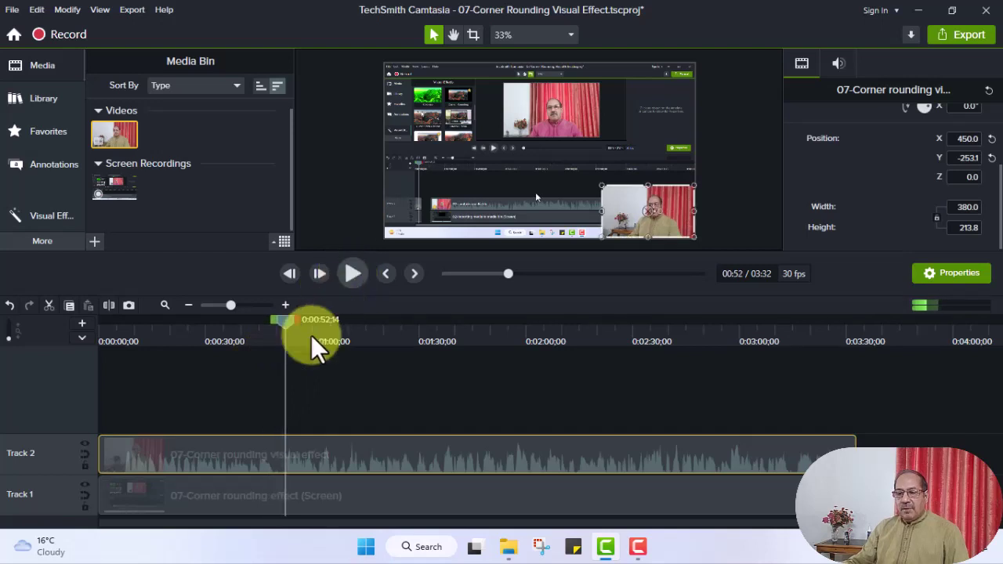
drag(286, 323, 285, 323)
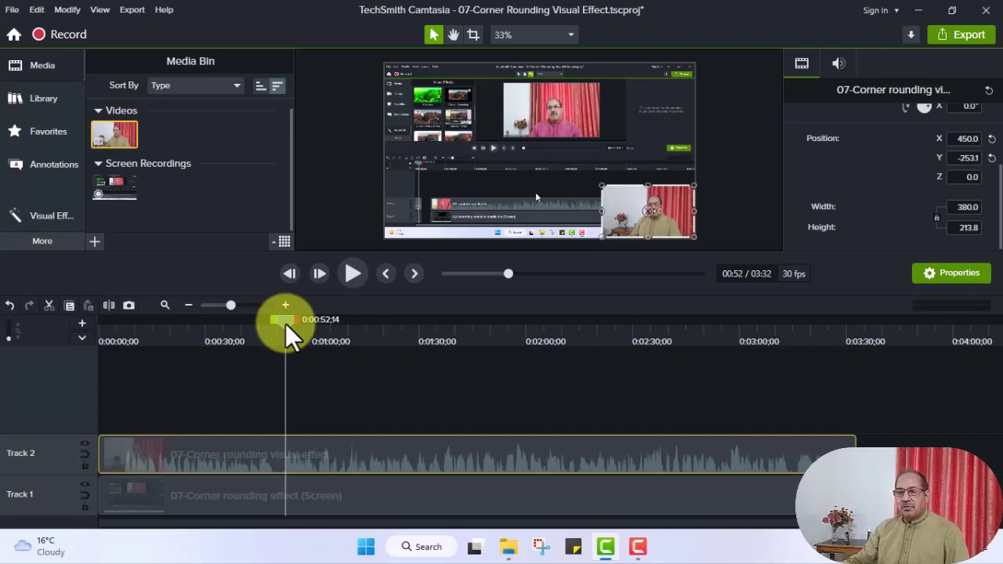
click(344, 273)
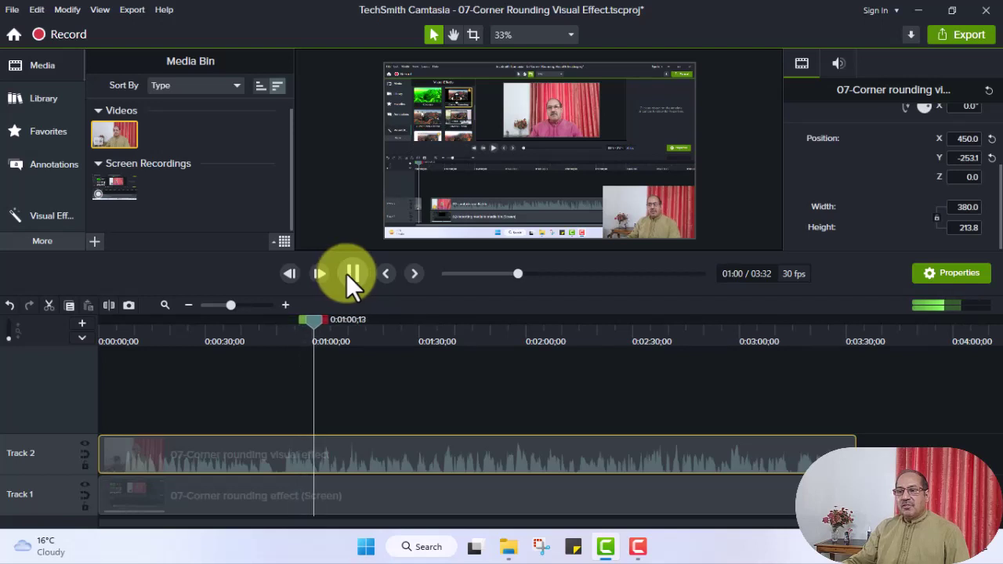
click(347, 273)
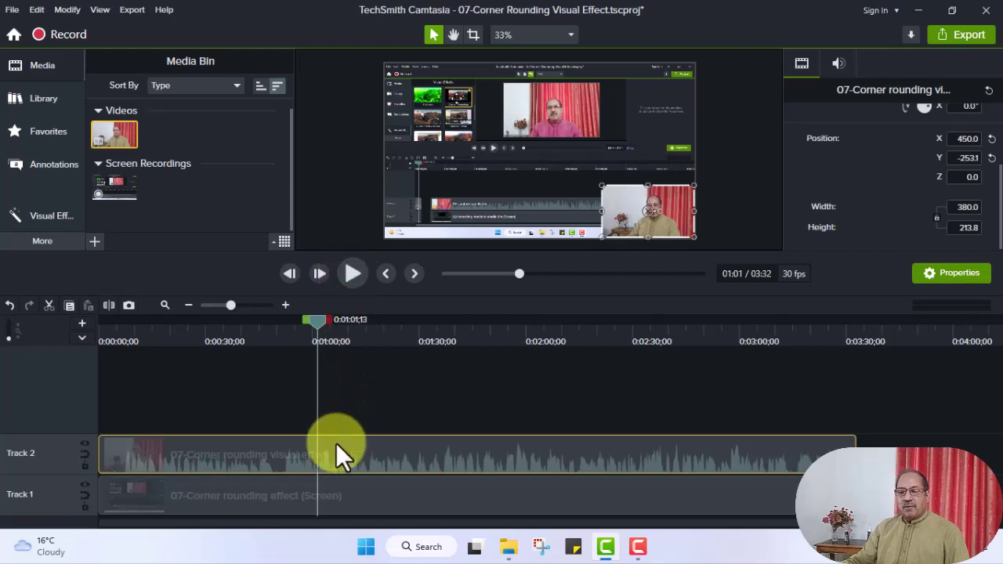
mouse_move(287, 454)
mouse_down()
mouse_move(304, 453)
mouse_move(281, 453)
mouse_up()
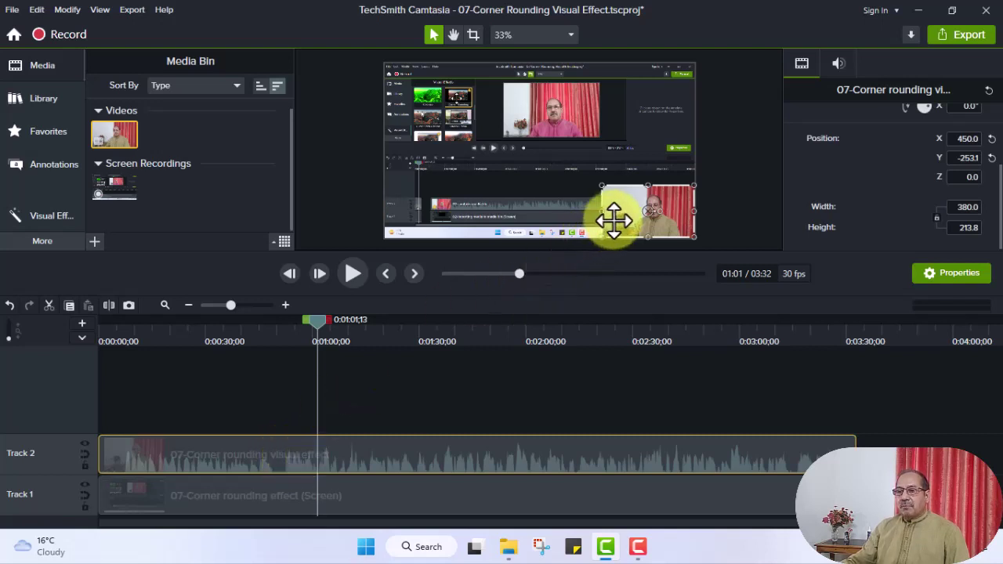
Step: Enlarge the webcam clip to about 1,280 × 720 so it fills the canvas, and return the playhead to 0:00:00;00
drag(600, 187, 381, 117)
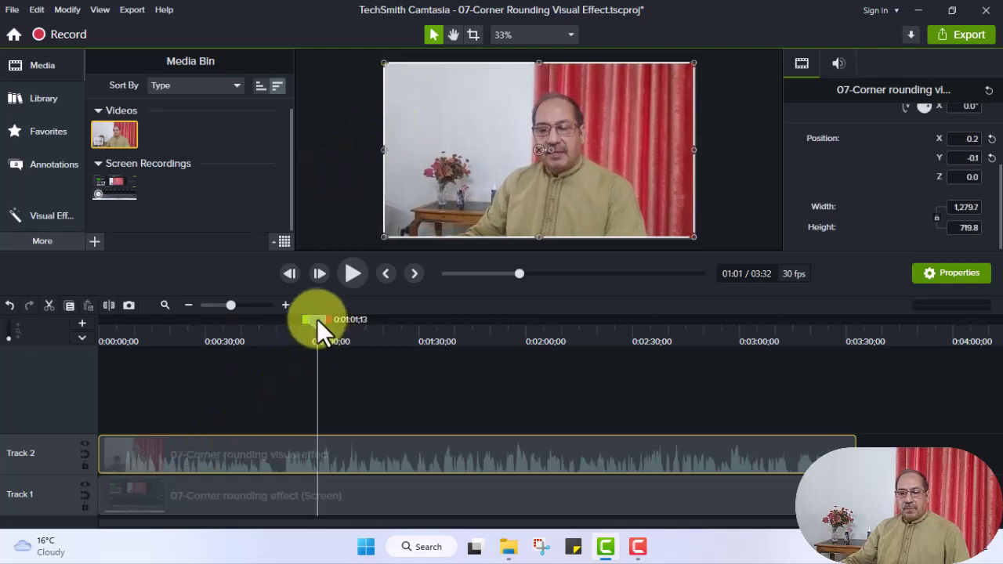
drag(317, 319, 106, 379)
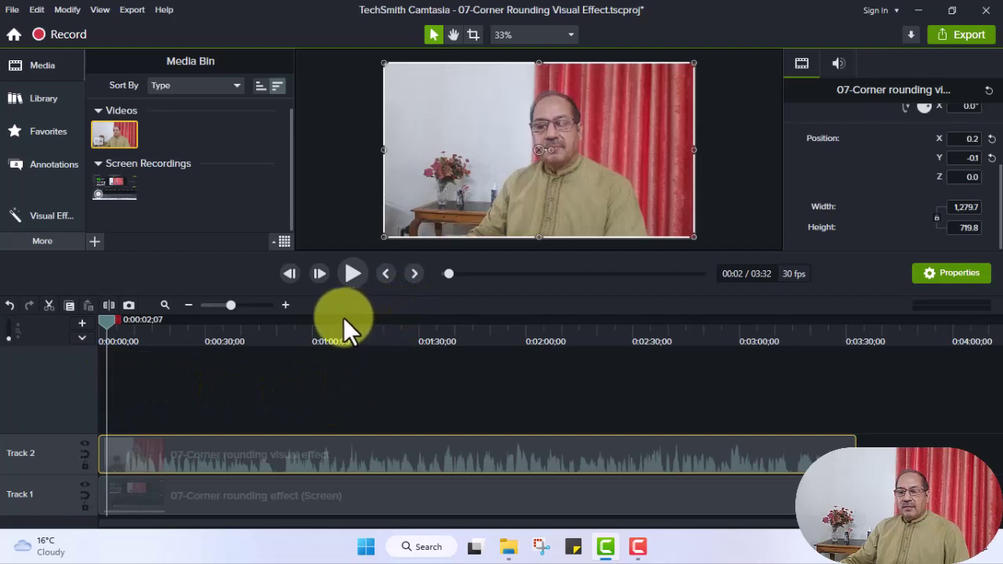
click(285, 305)
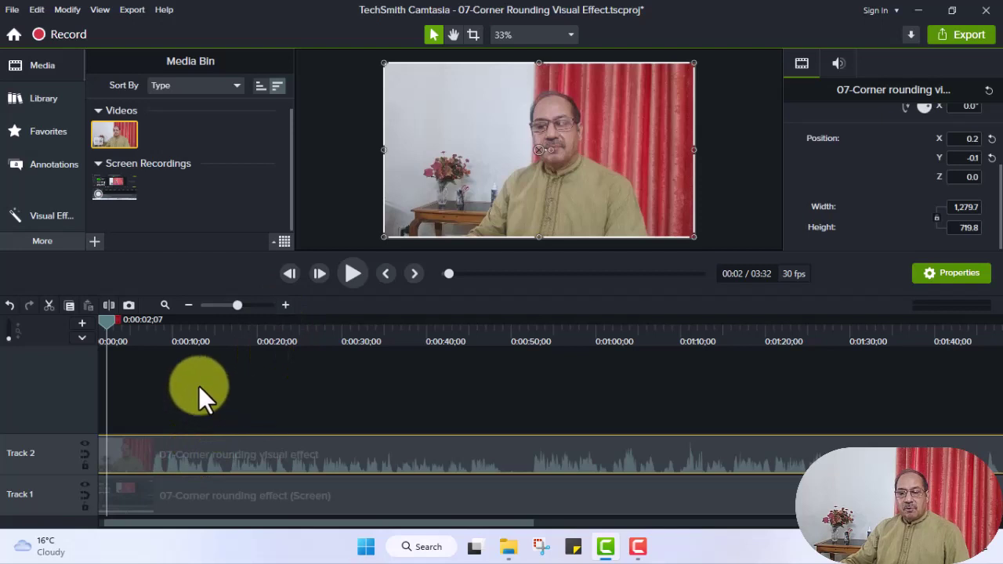
drag(110, 323, 96, 322)
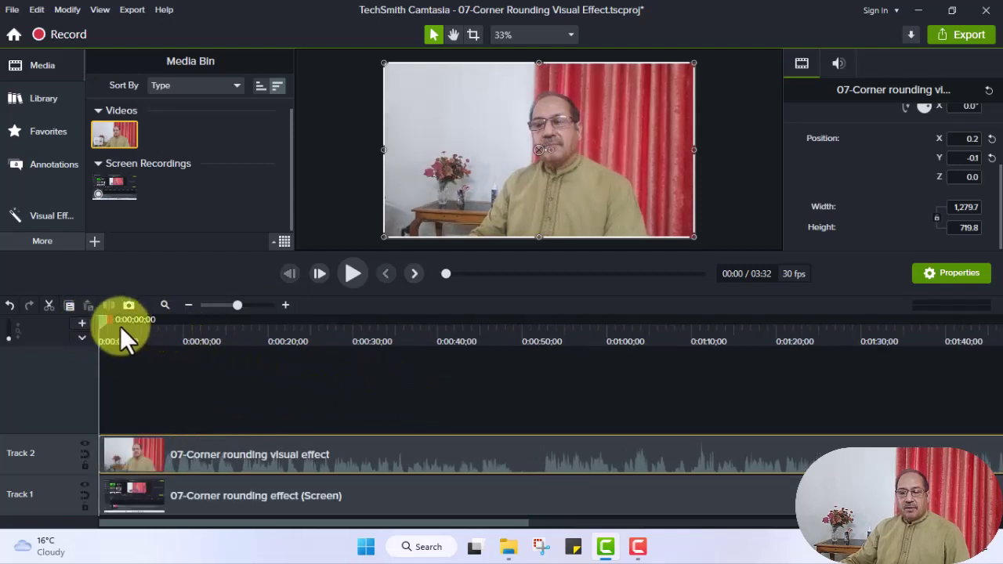
Step: Review the opening seconds and ripple delete the section from 0:00:00;00 to 0:00:07;13 on both tracks
drag(104, 321, 132, 323)
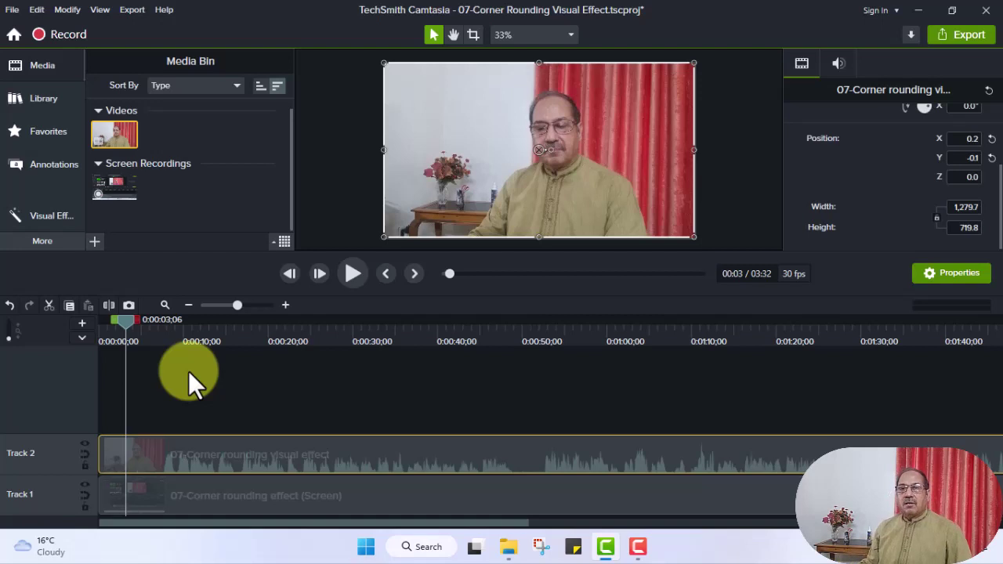
key(ctrl+Home)
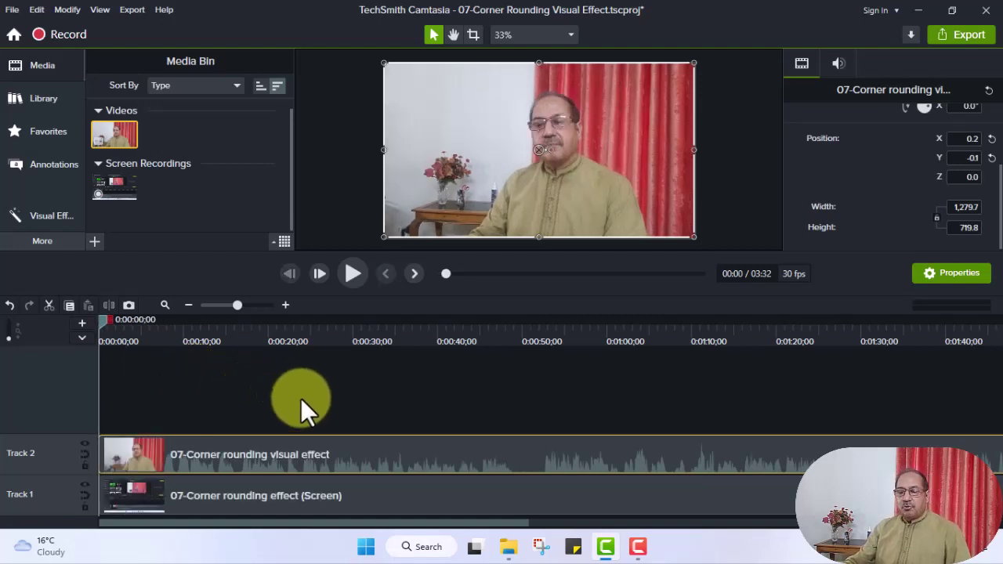
click(353, 277)
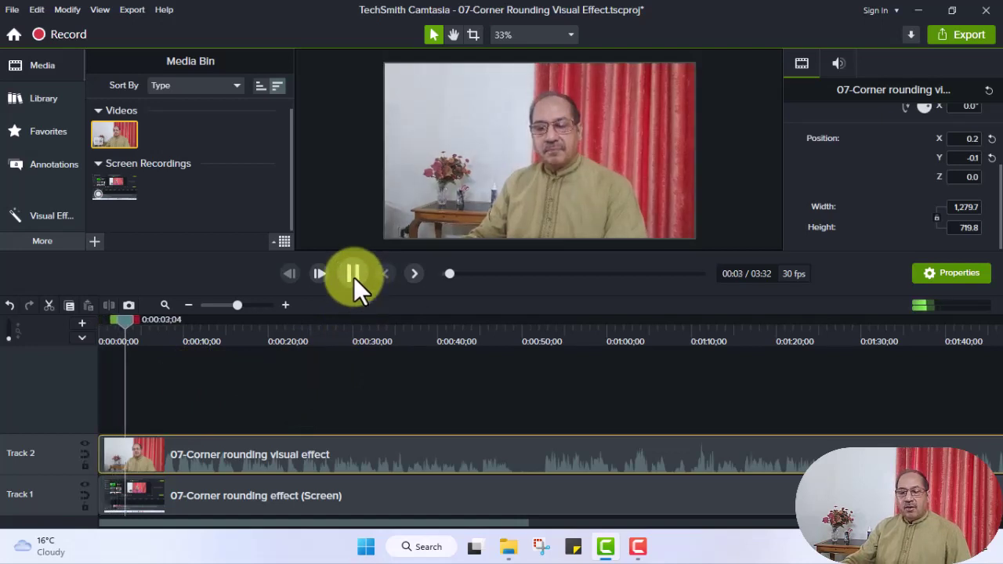
click(354, 277)
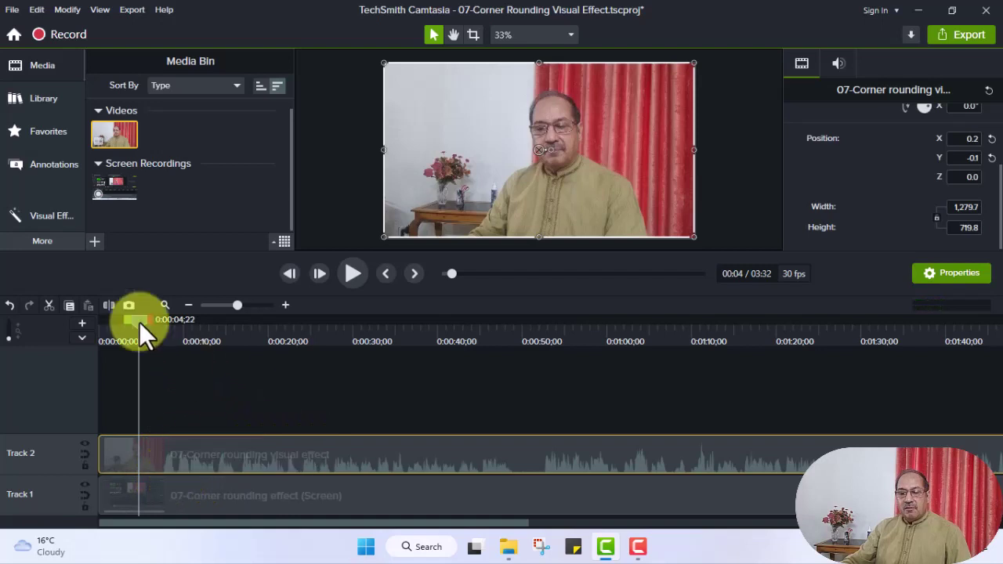
drag(140, 322, 161, 324)
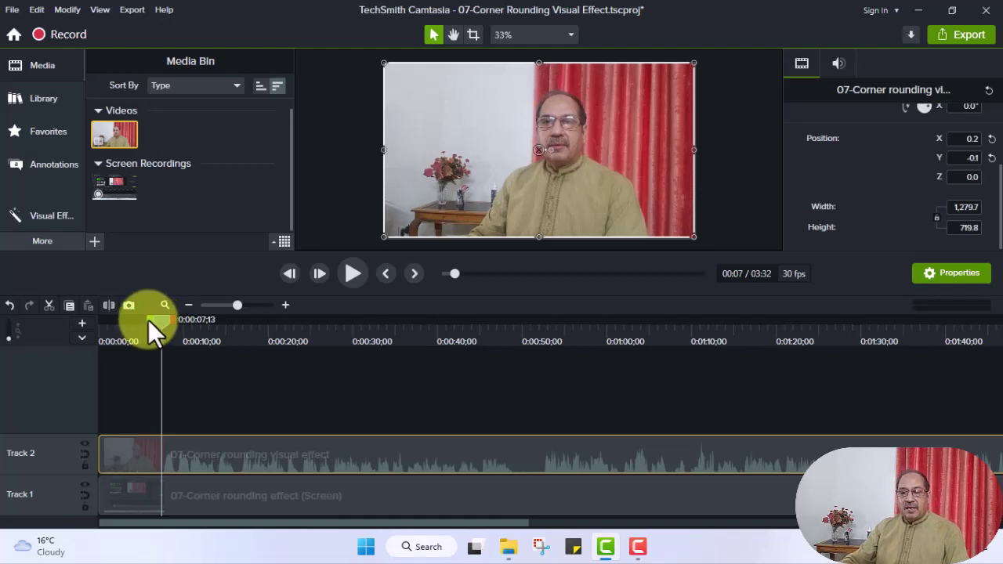
drag(149, 320, 80, 329)
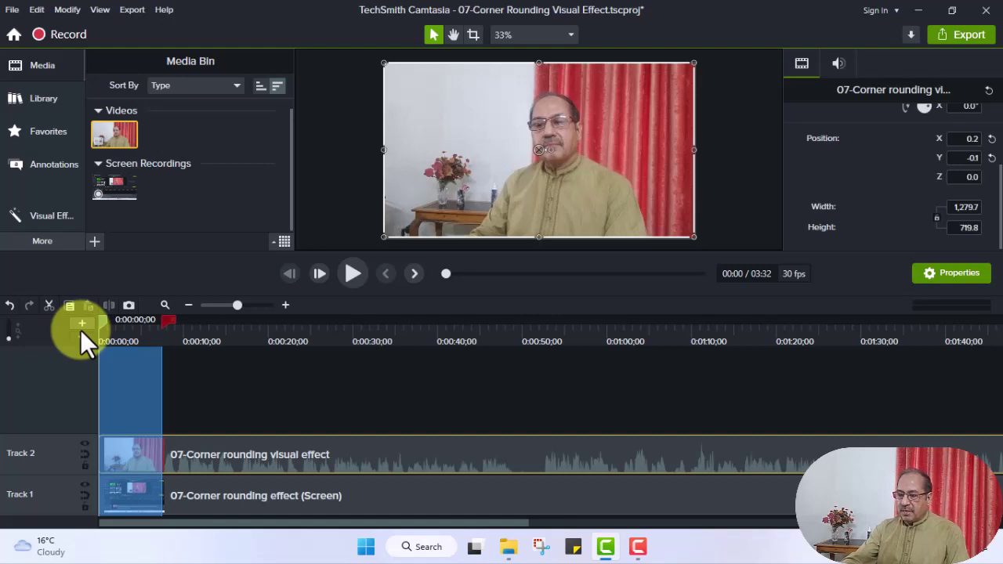
key(ctrl+BackSpace)
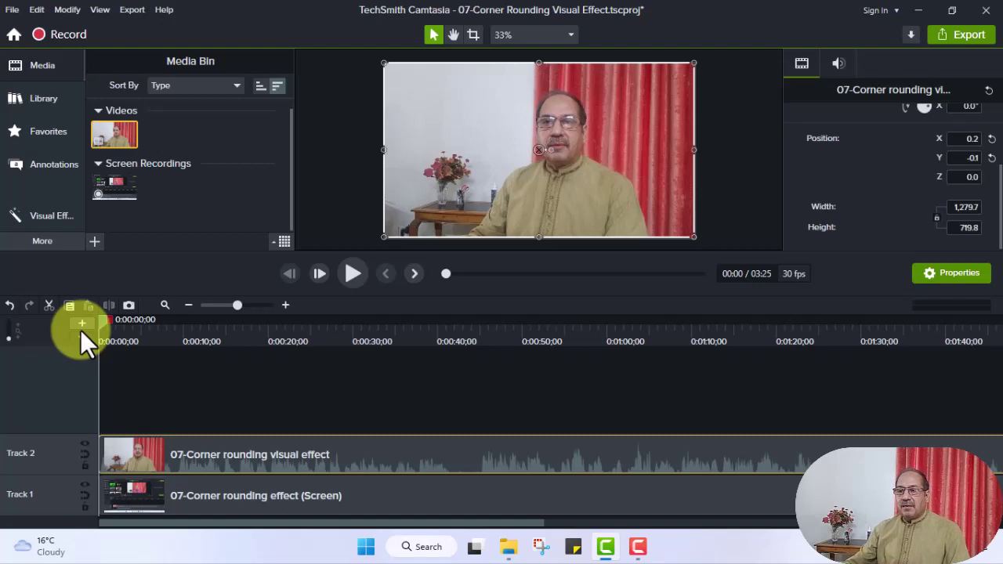
Step: Play up to the next pause in speech and ripple delete the silent gap near the 10-second mark on both tracks
click(353, 275)
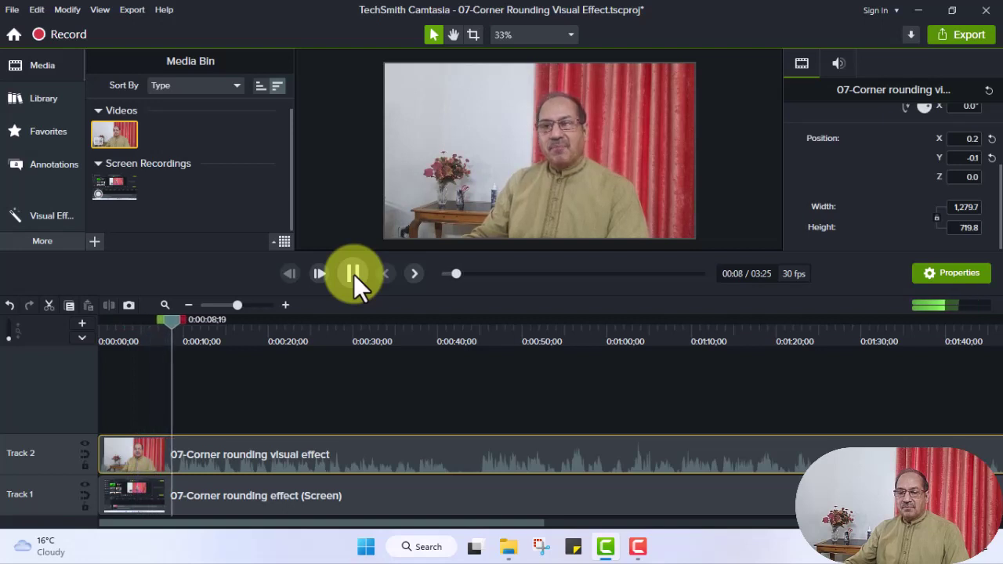
click(354, 274)
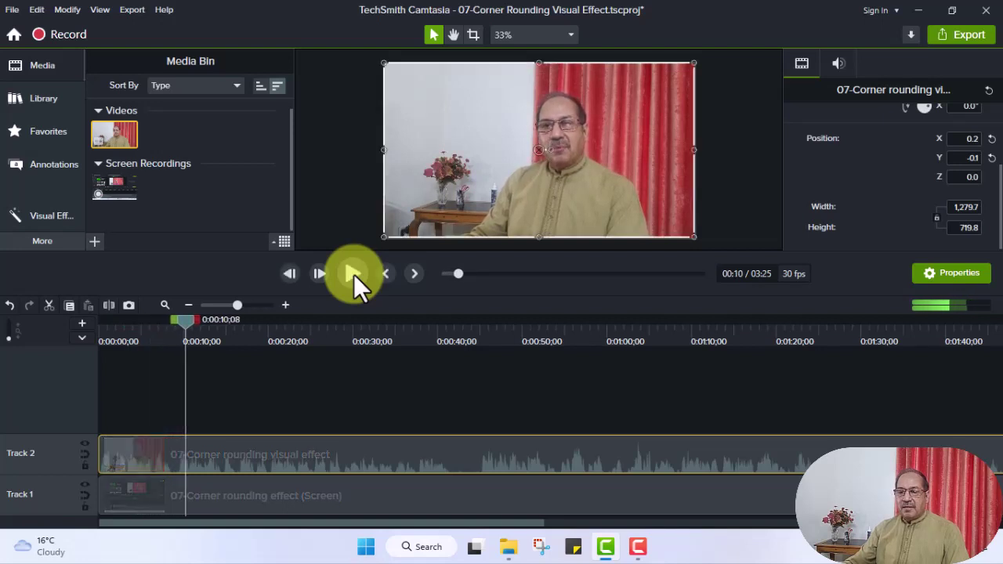
click(286, 305)
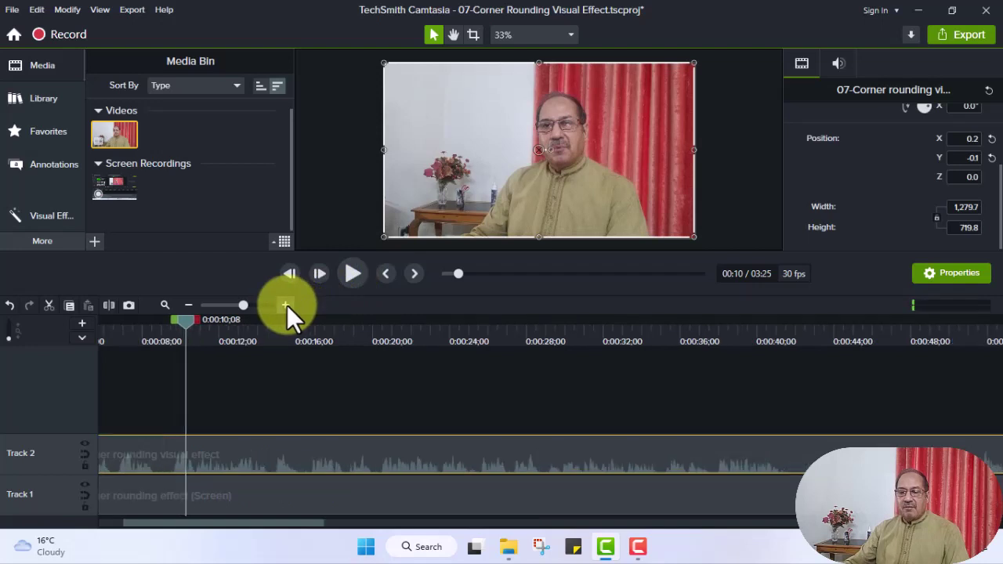
click(287, 305)
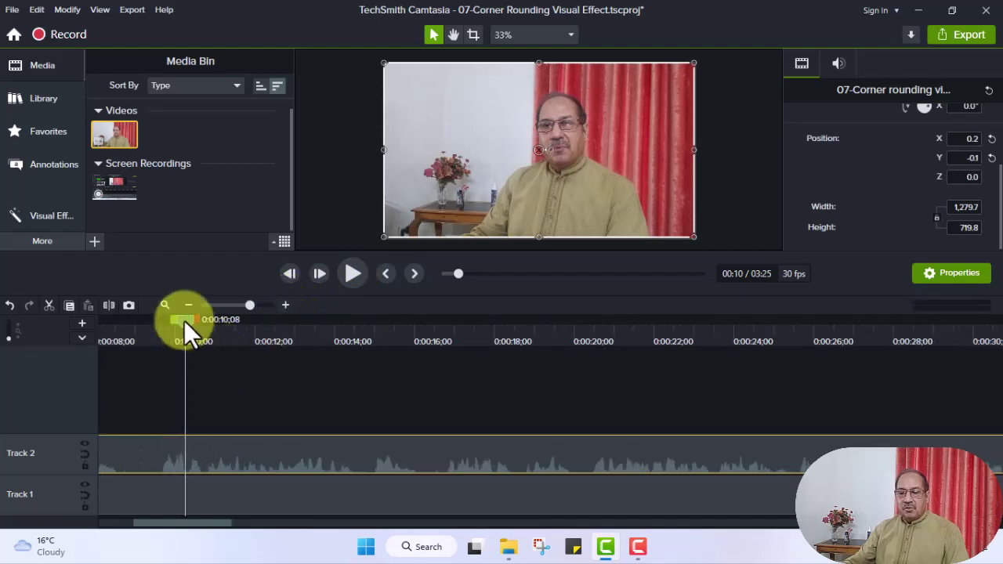
drag(184, 320, 159, 325)
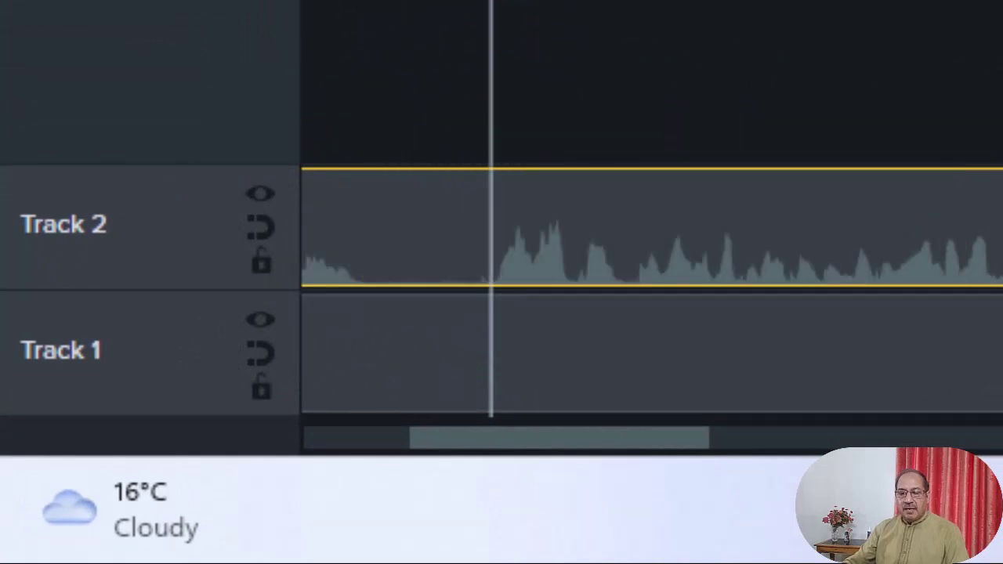
drag(492, 8, 368, 8)
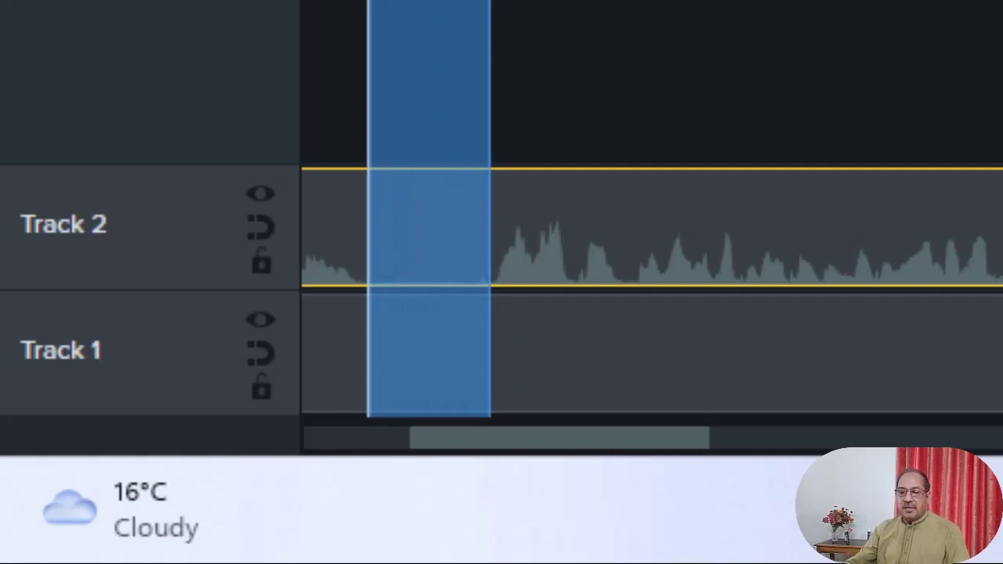
key(space)
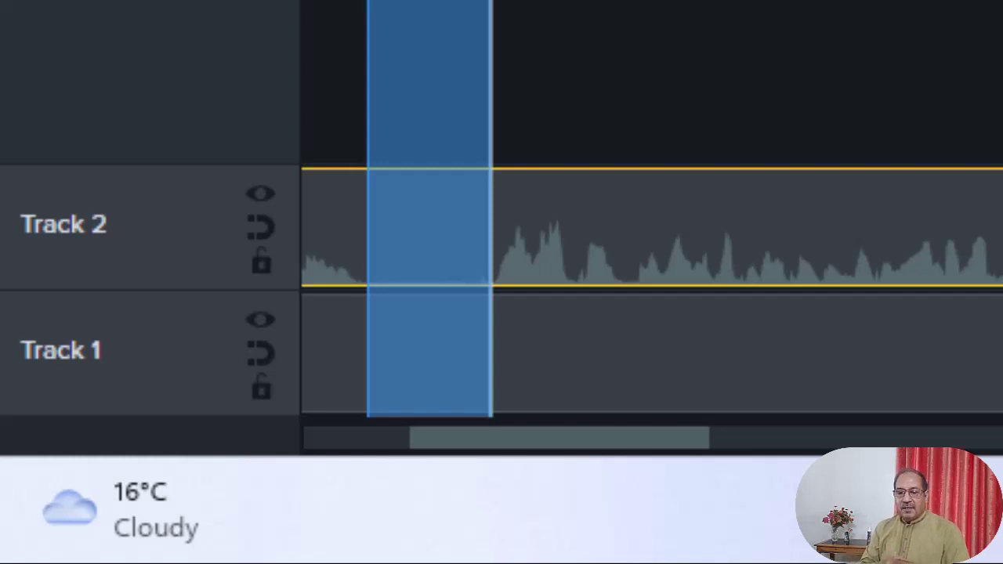
key(Delete)
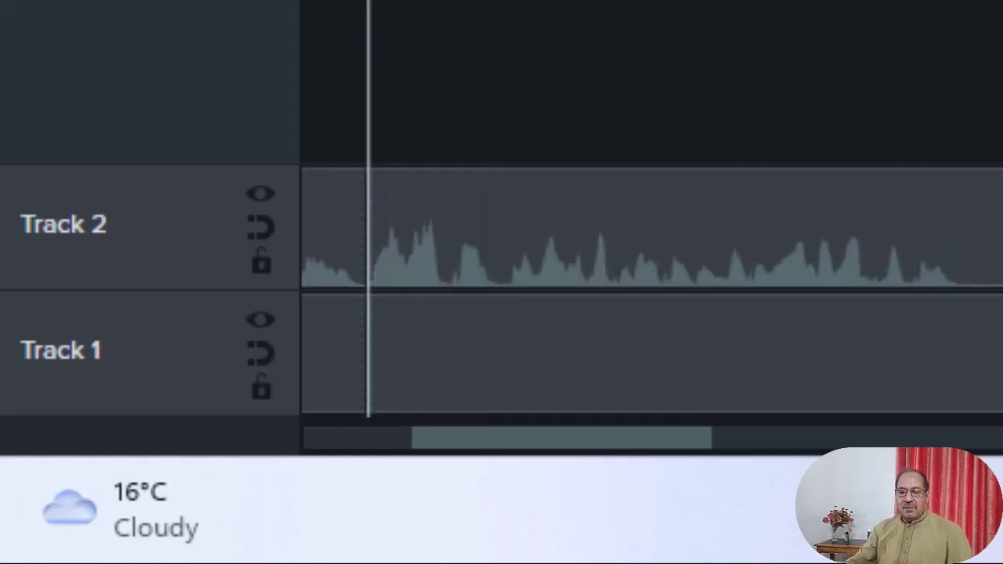
Step: Play across the first silent-gap cut and scrub through the following section to check the join
key(space)
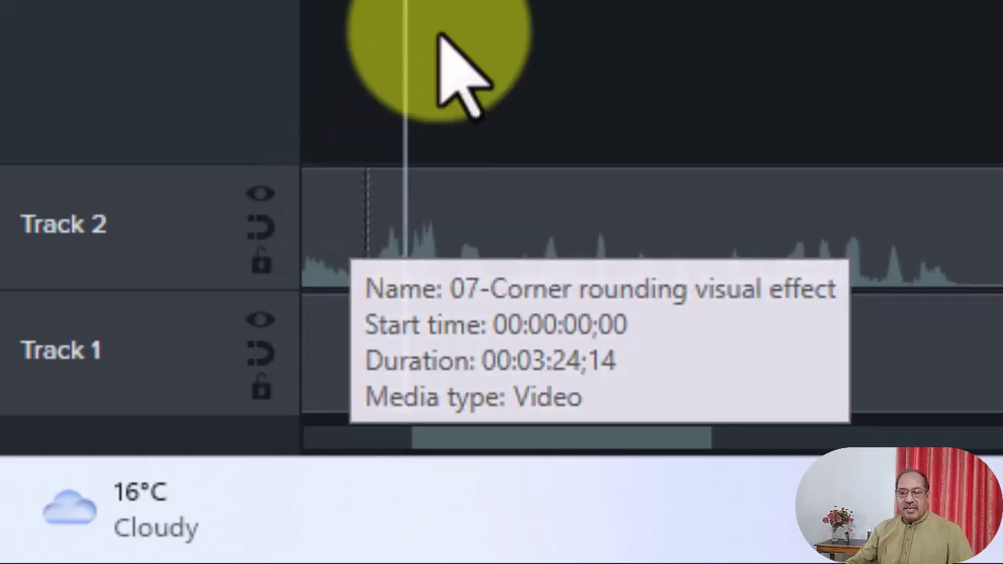
drag(406, 2, 365, 2)
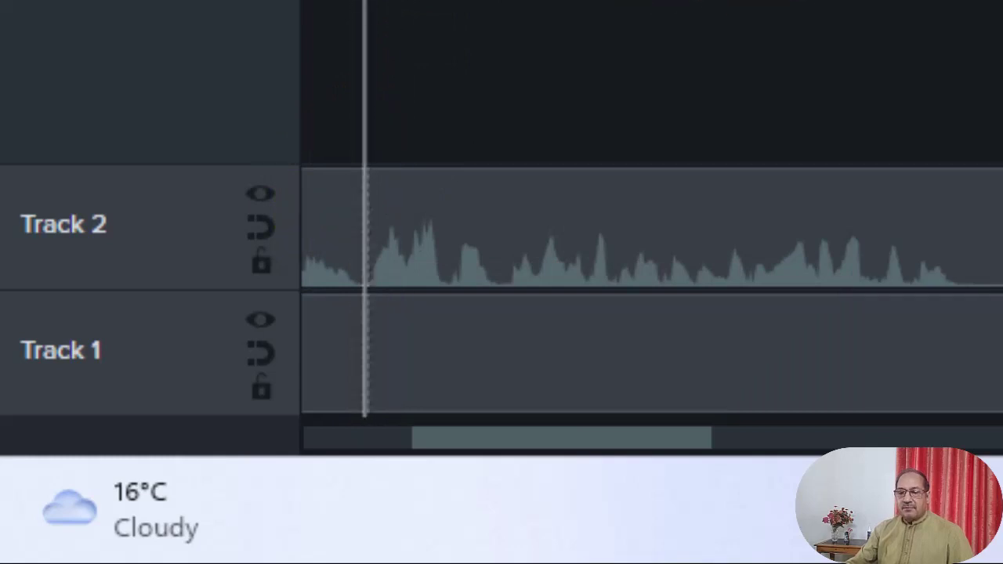
drag(364, 1, 936, 1)
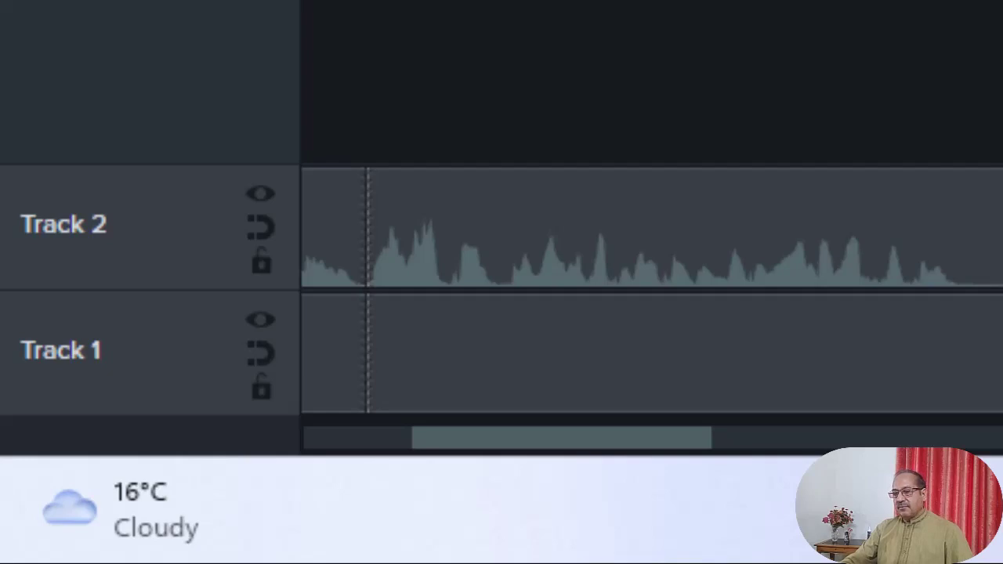
Step: Play to the pause near 40 seconds and open a gap from 0:00:40;19 to 0:00:43;20 on both tracks
click(482, 164)
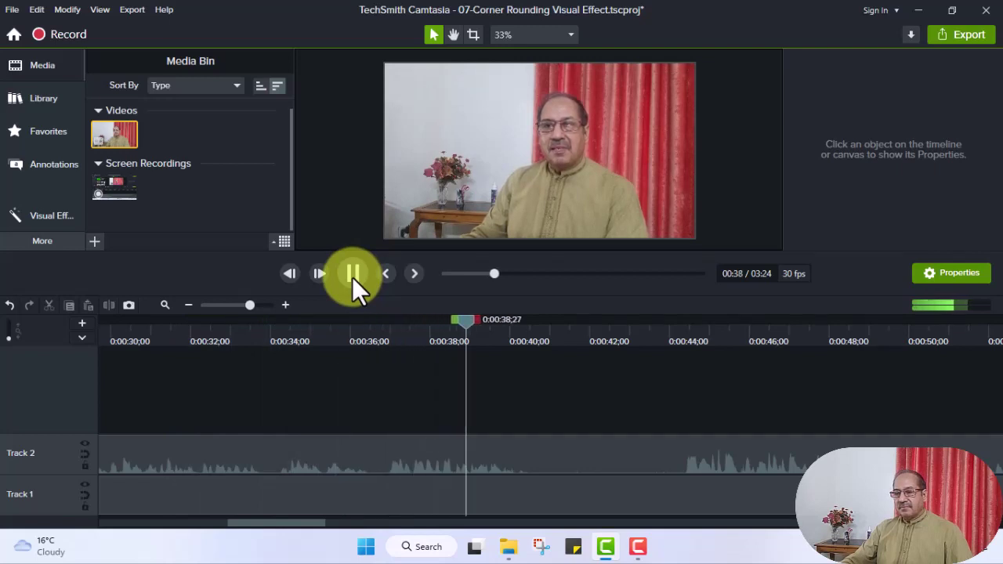
click(351, 274)
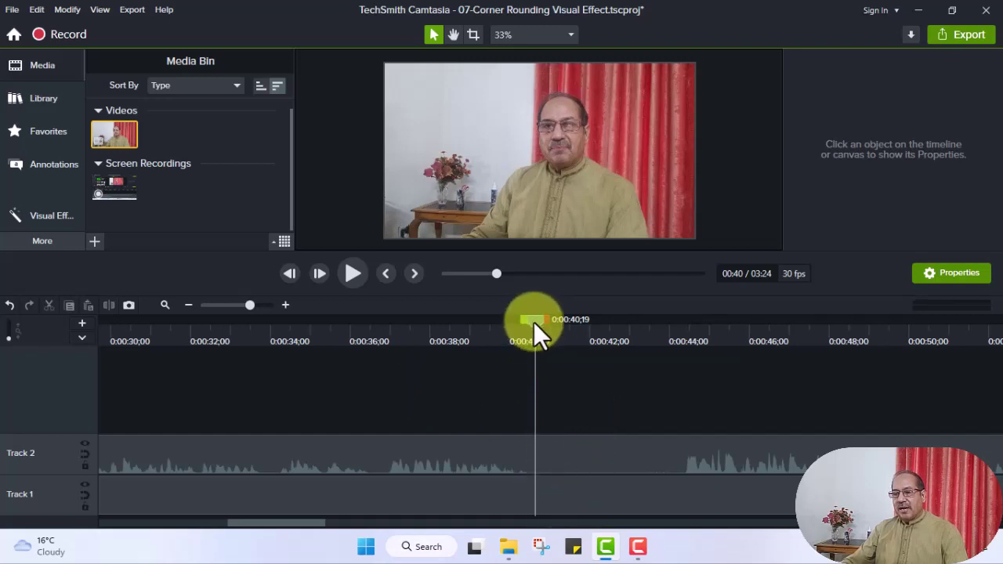
drag(535, 322, 655, 334)
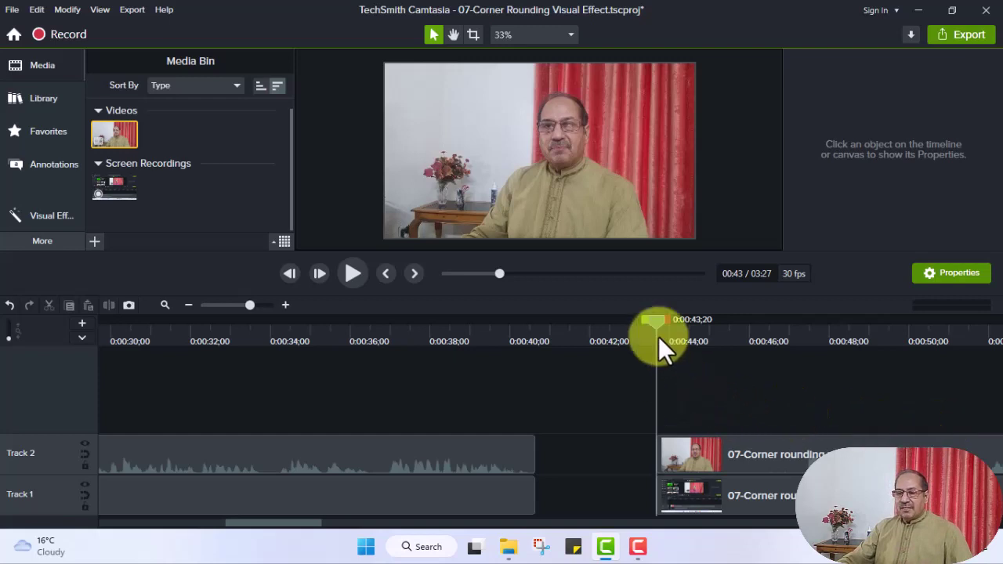
drag(655, 317, 405, 369)
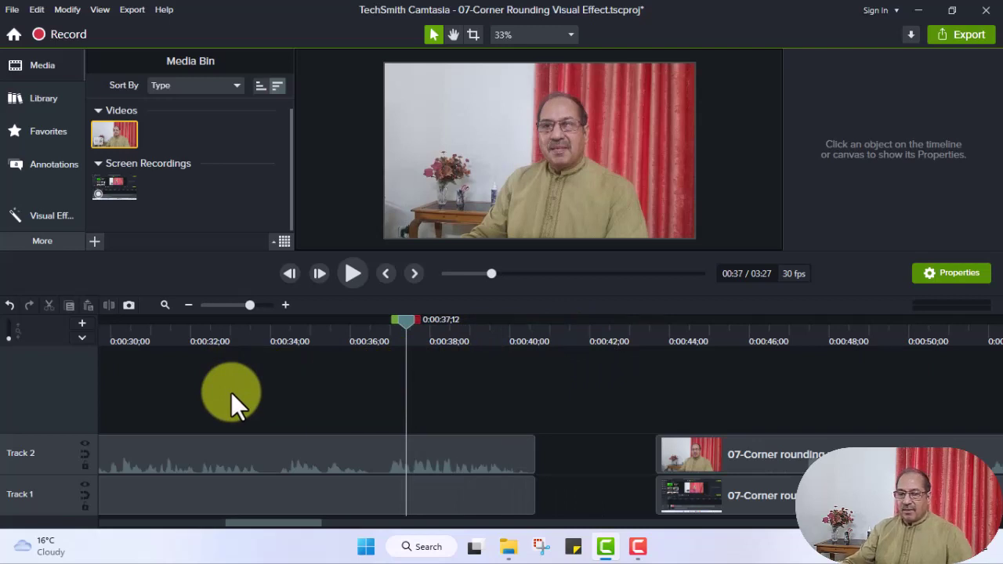
Step: Open an empty gap at the beginning of the timeline by shifting the clips on both tracks to start at 0:00:08;05
key(ctrl+Home)
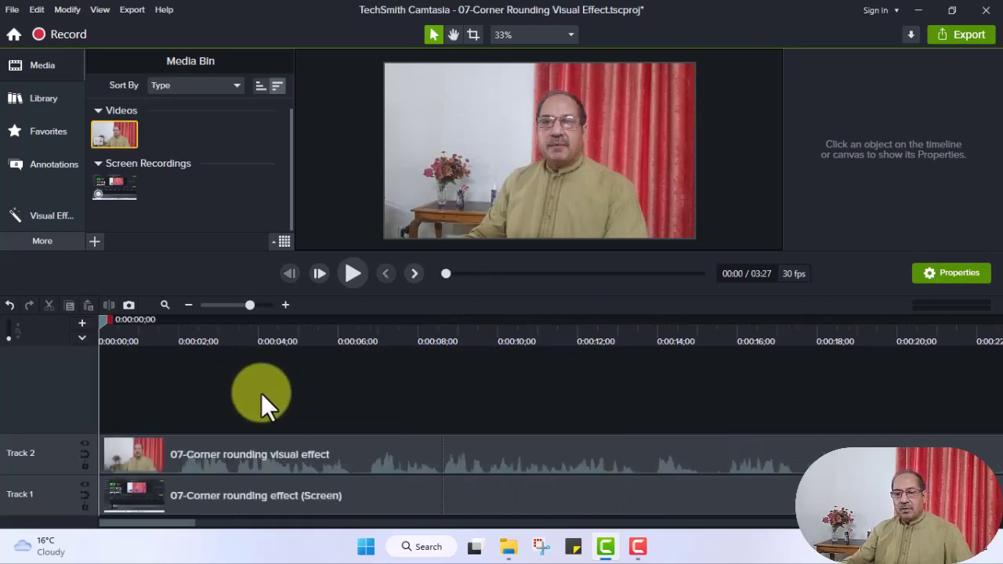
click(188, 305)
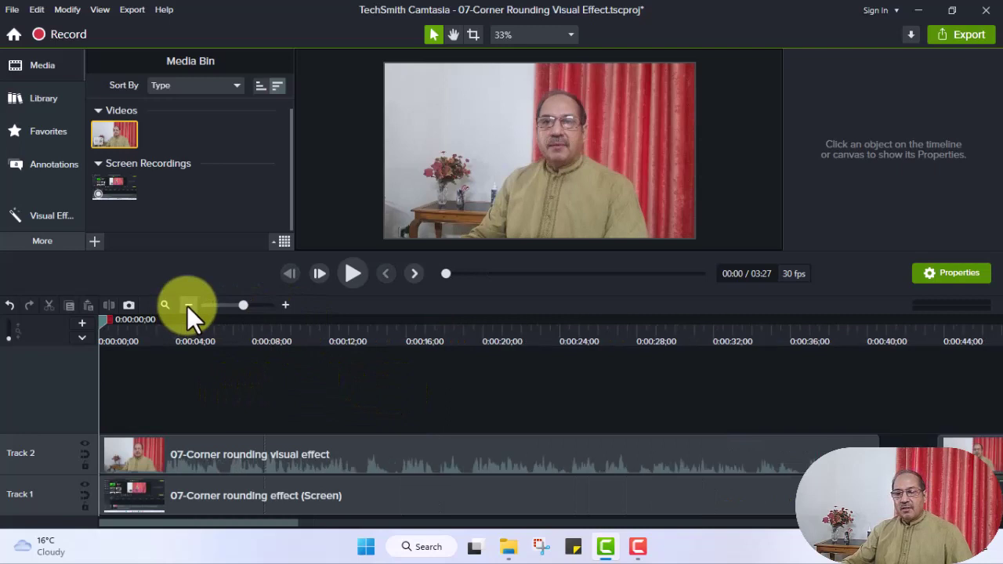
click(186, 305)
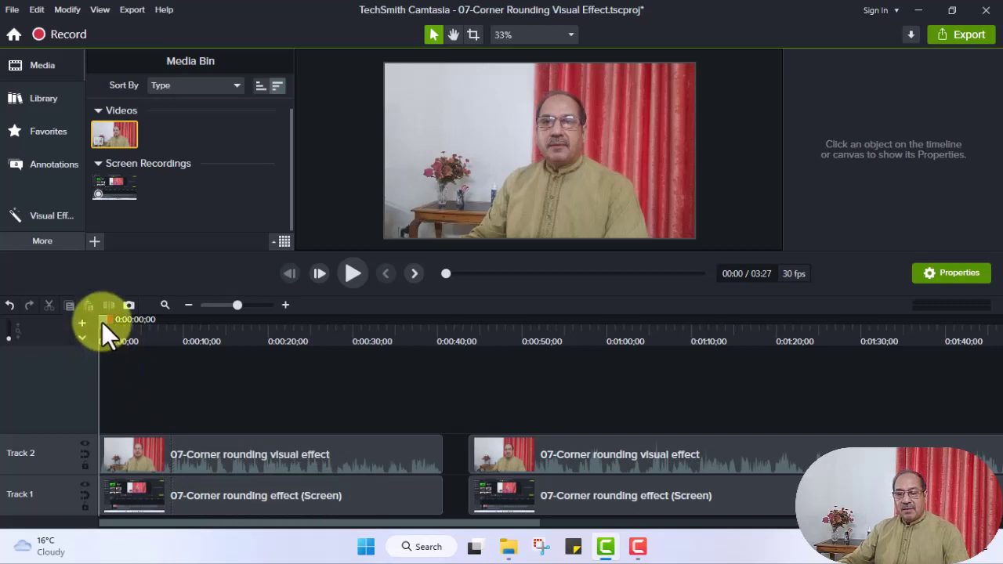
drag(102, 322, 169, 334)
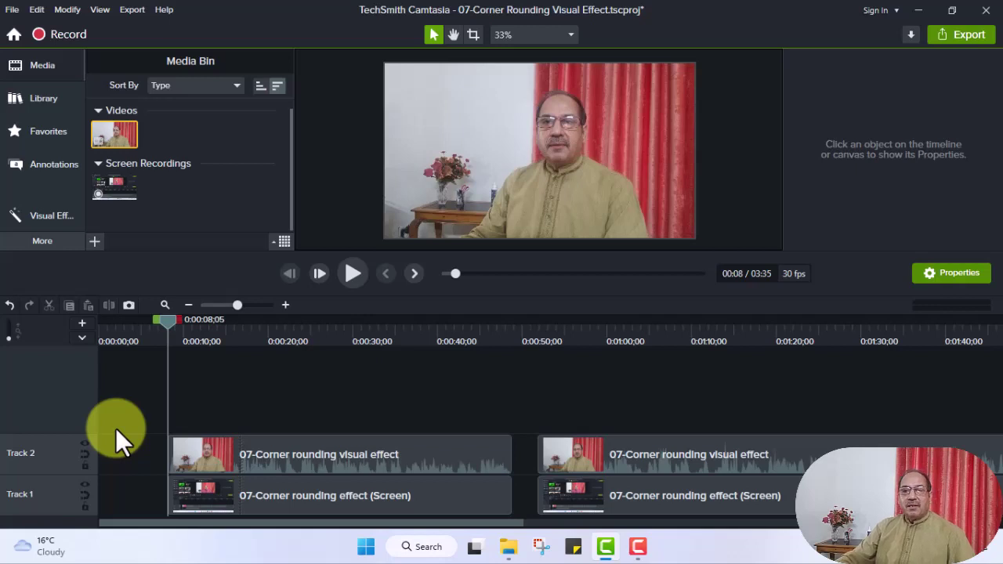
Step: Find SBM start clip in the SBM library and place it on Track 3 at the beginning of the timeline
click(35, 108)
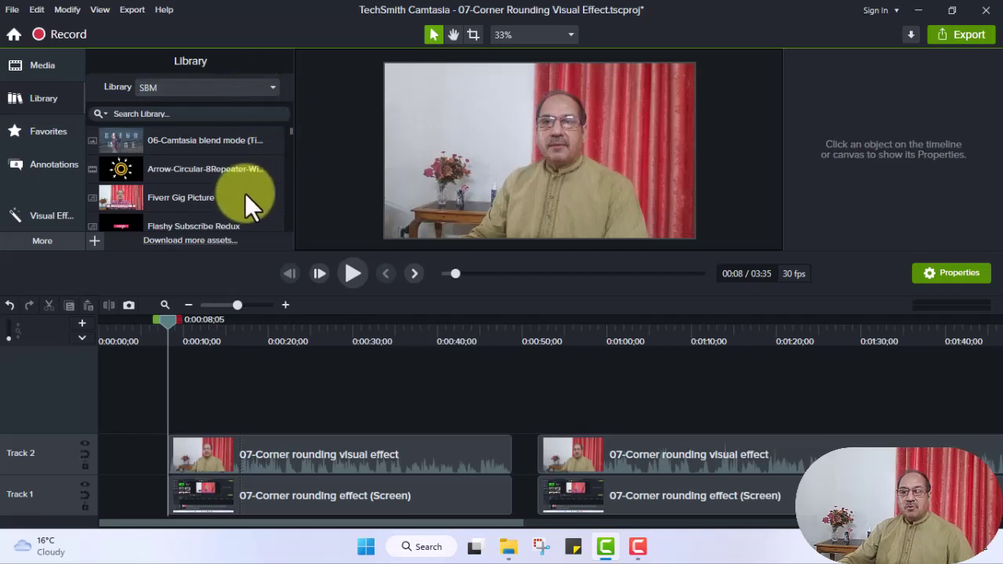
scroll(243, 193, down, 5)
click(272, 88)
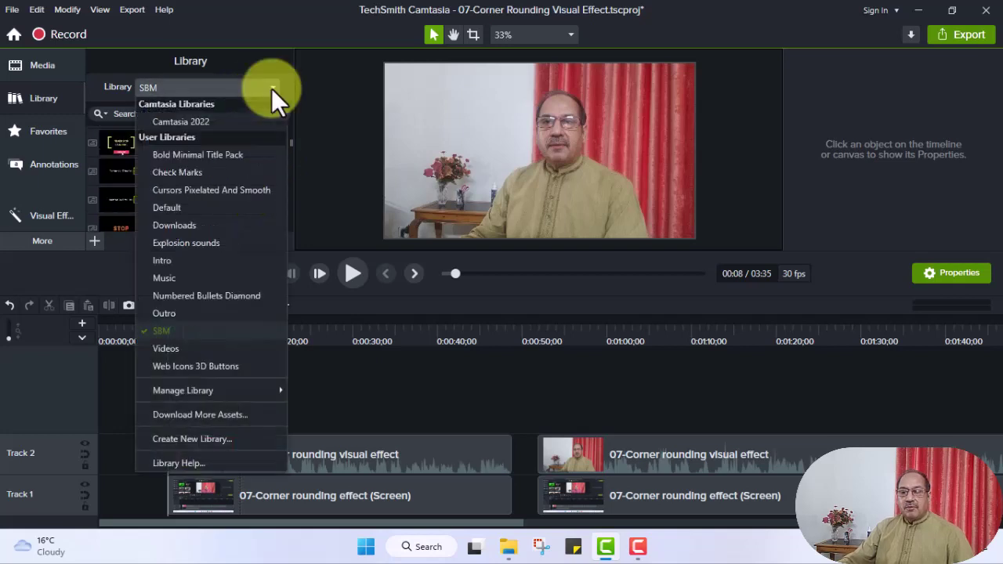
click(183, 261)
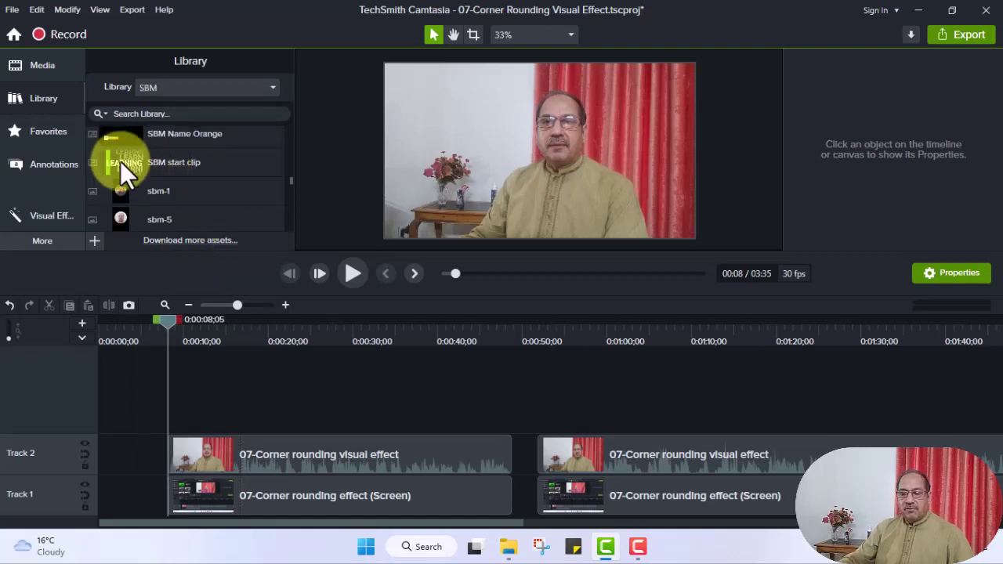
click(119, 160)
drag(120, 161, 101, 424)
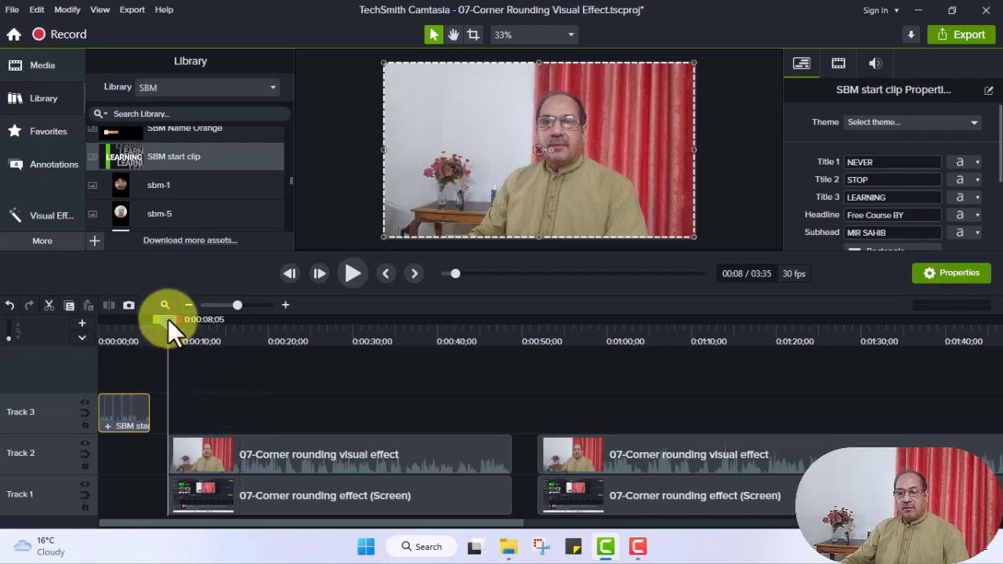
Step: Shorten the opening gap to 0:00:06;00 and align the webcam and screen clips with the end of SBM start clip
drag(168, 319, 150, 323)
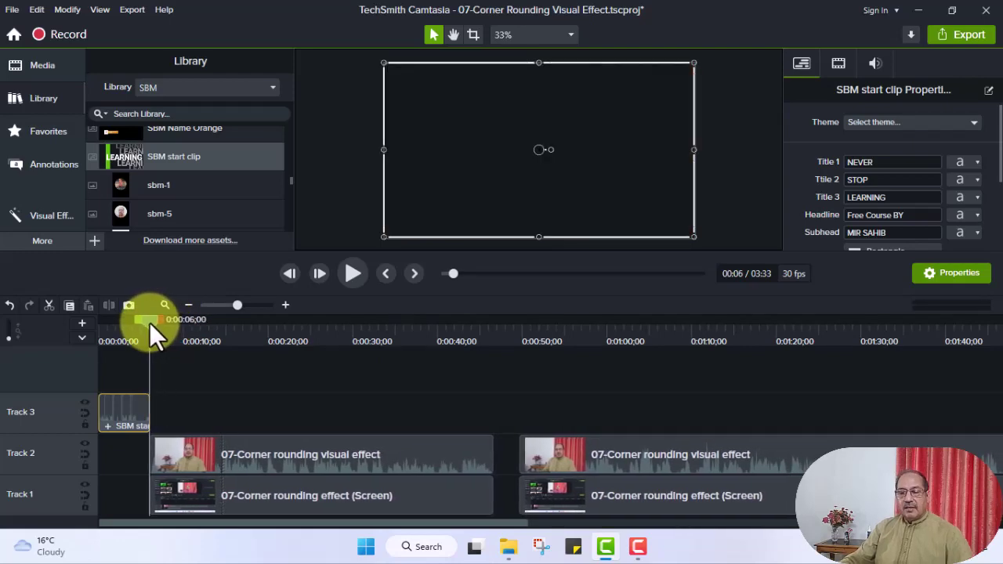
click(283, 305)
click(284, 306)
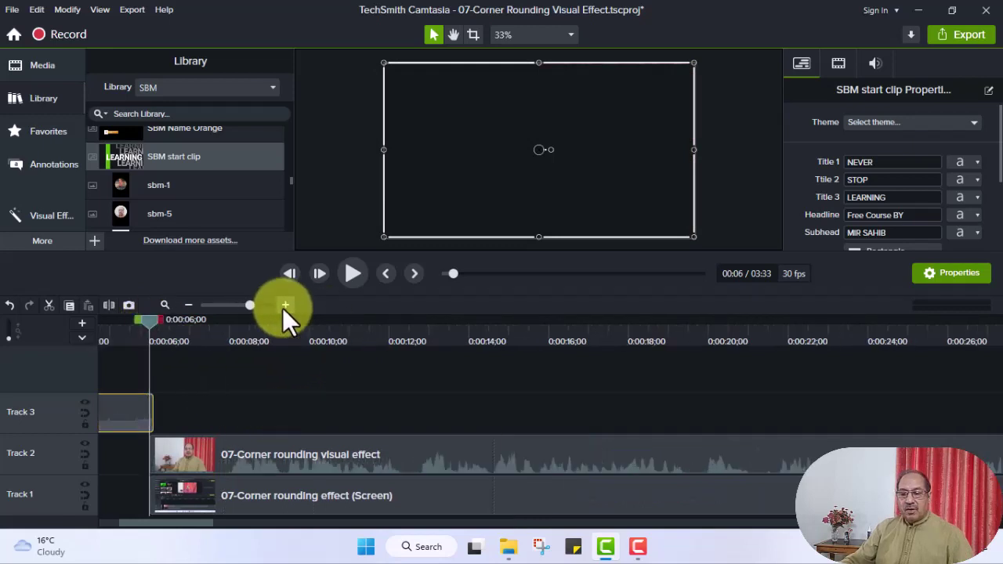
click(285, 306)
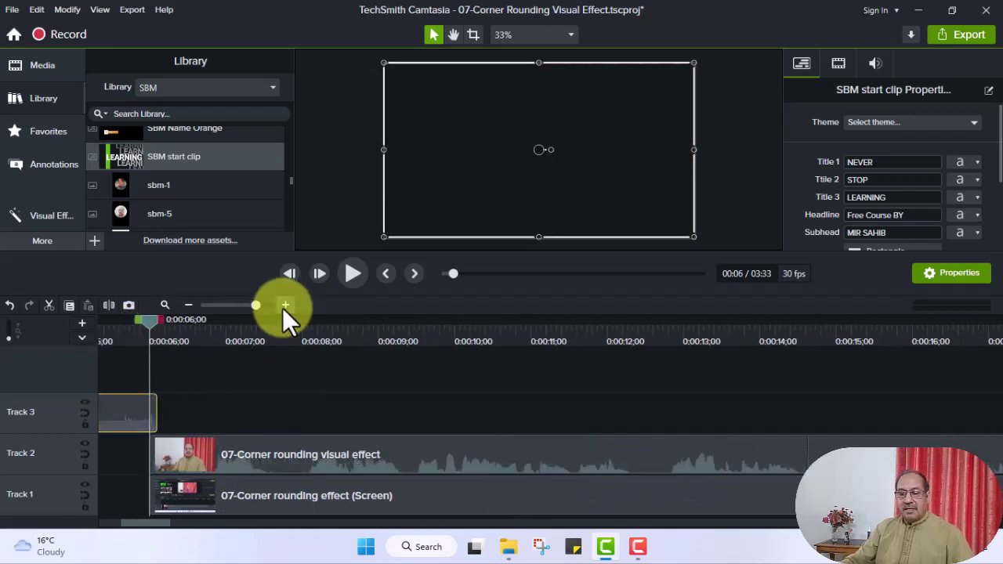
click(201, 455)
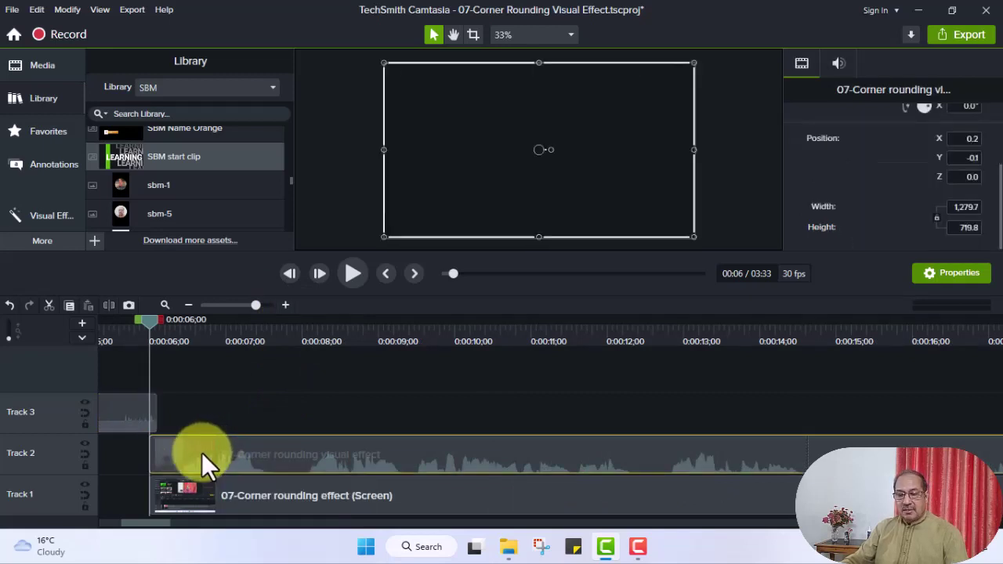
ctrl+click(204, 496)
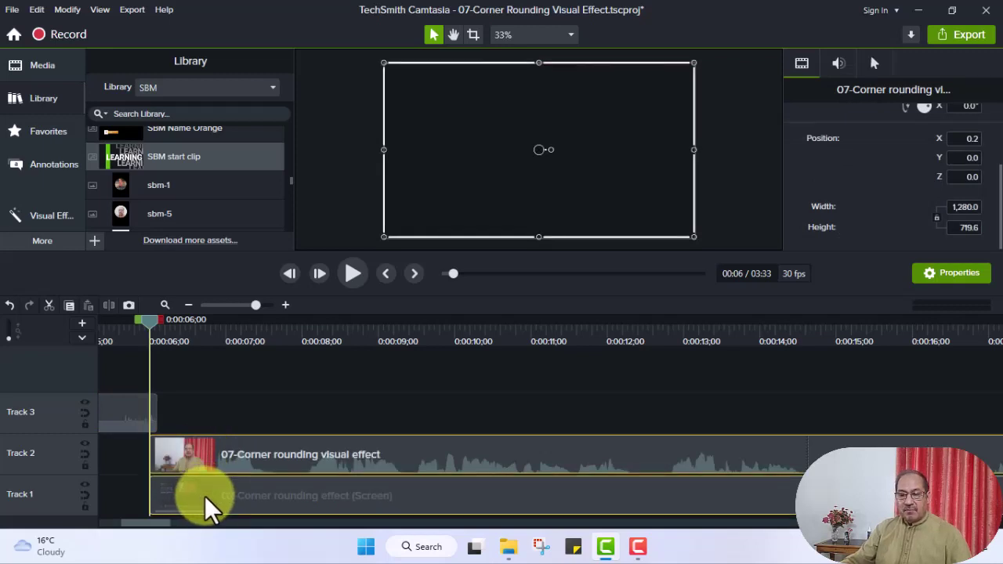
drag(209, 496, 216, 494)
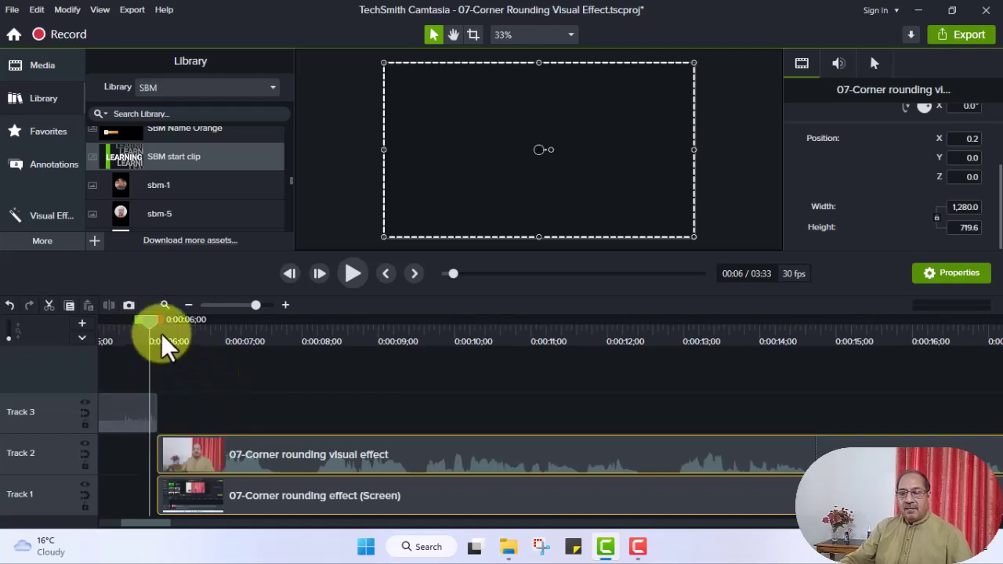
Step: Play the transition from the intro into the webcam video, and review the intro from the start of the timeline
drag(154, 334, 134, 337)
click(353, 274)
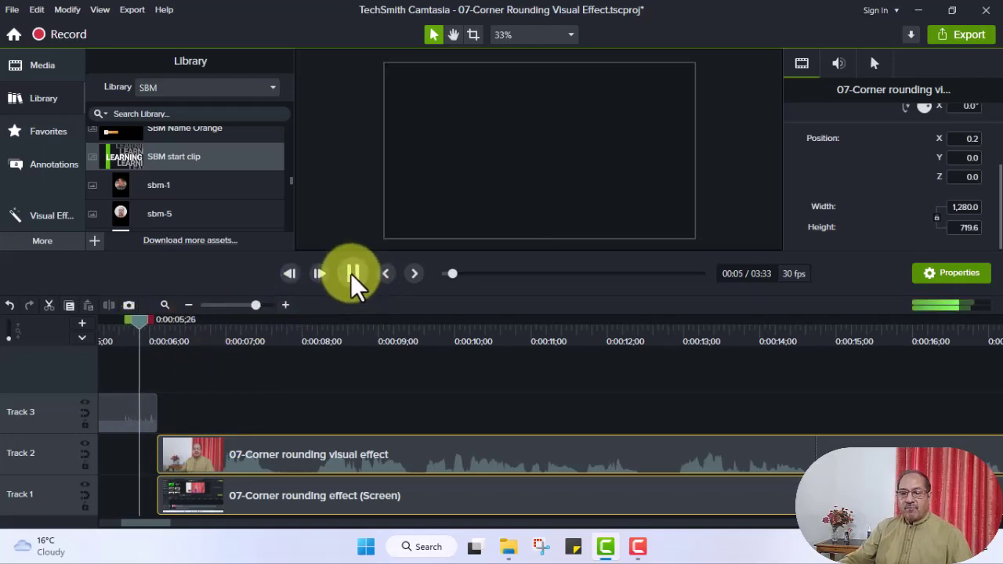
click(352, 274)
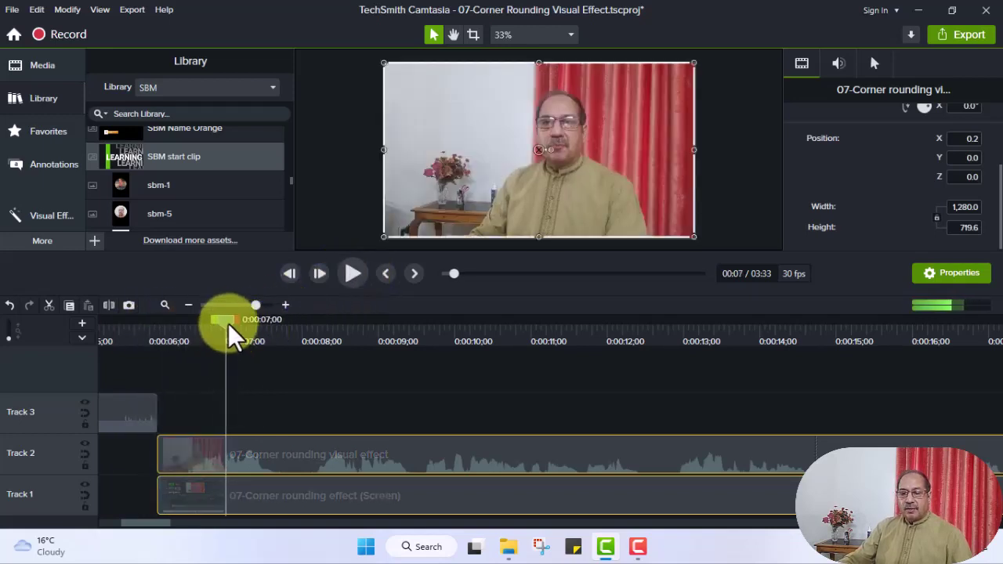
key(ctrl+Home)
drag(126, 358, 88, 361)
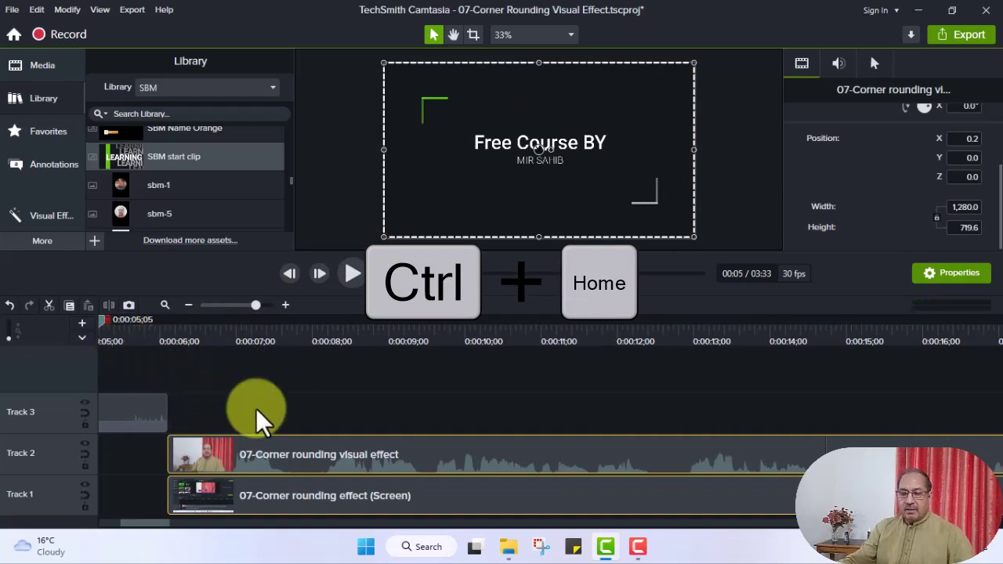
key(ctrl+Home)
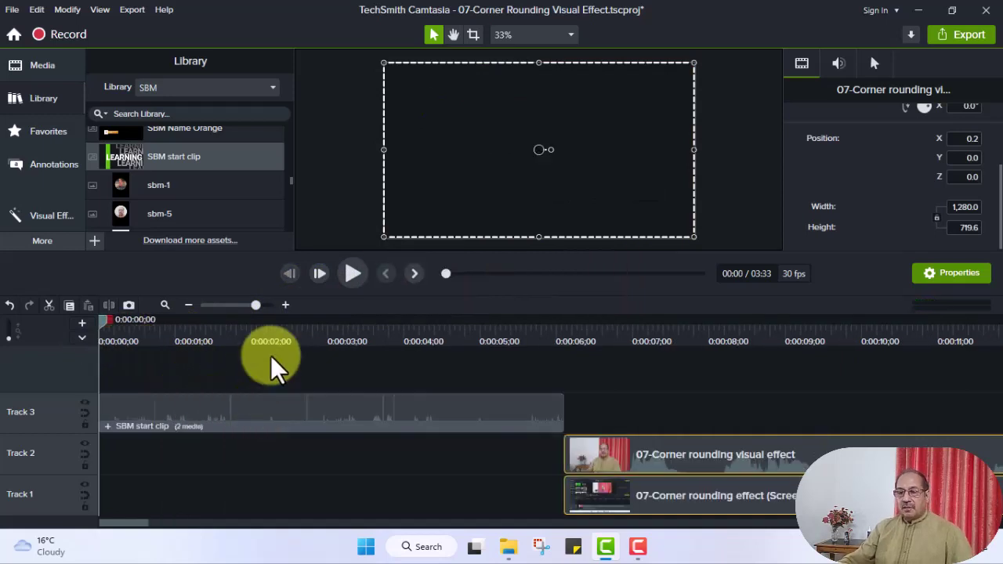
click(353, 274)
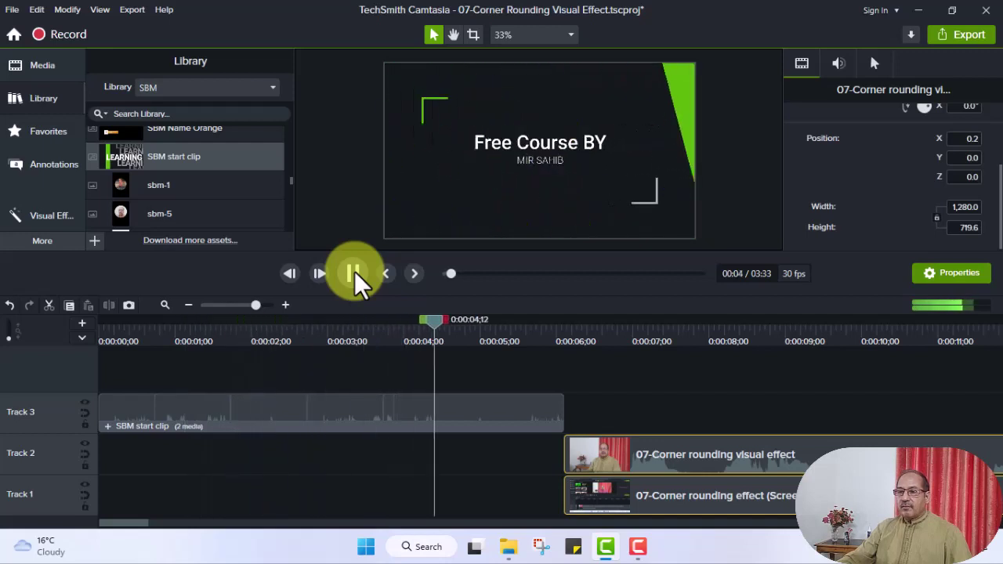
click(352, 273)
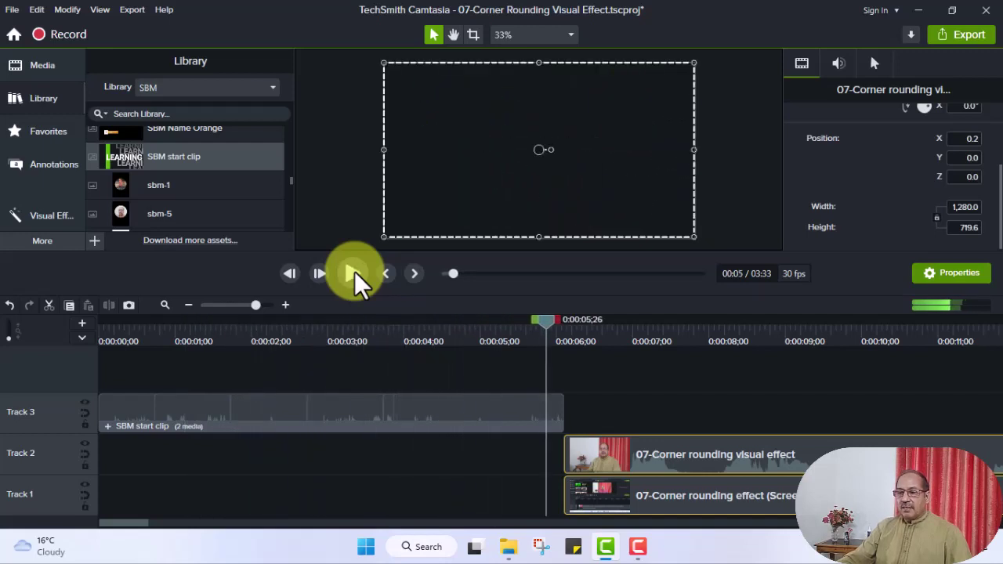
Step: Change the headline of SBM start clip to "VIDEO EDITING COURSE"
drag(547, 327, 501, 329)
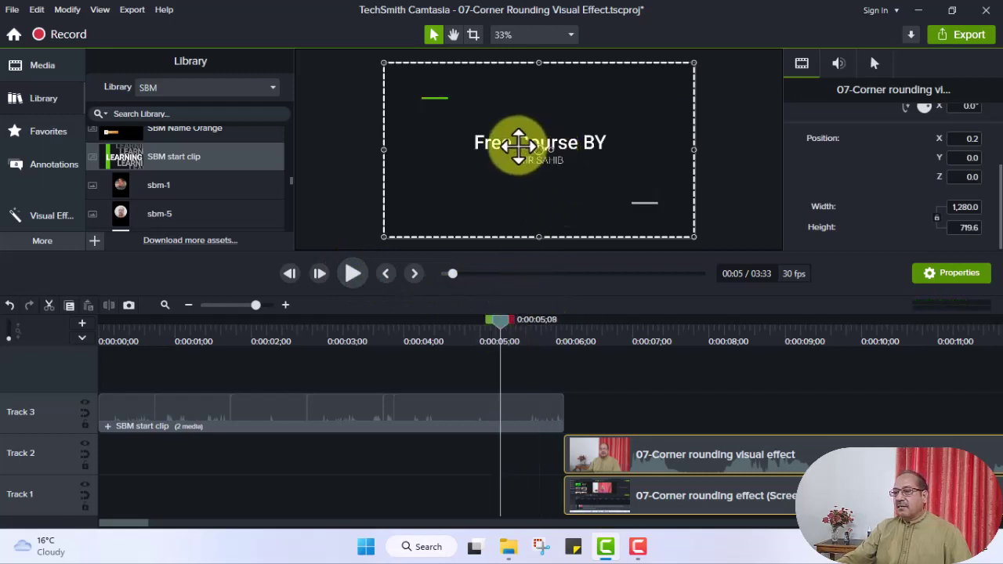
click(521, 149)
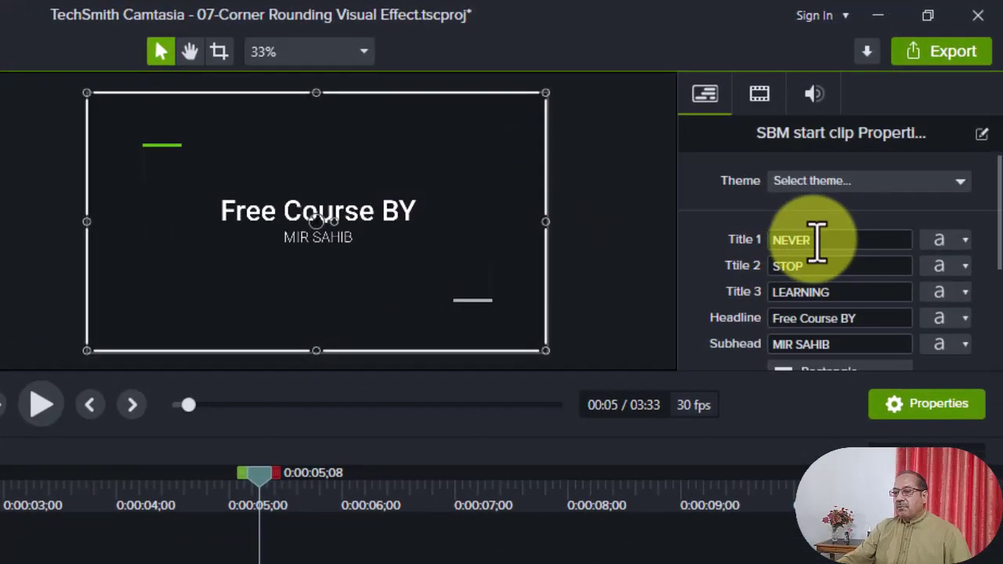
click(862, 319)
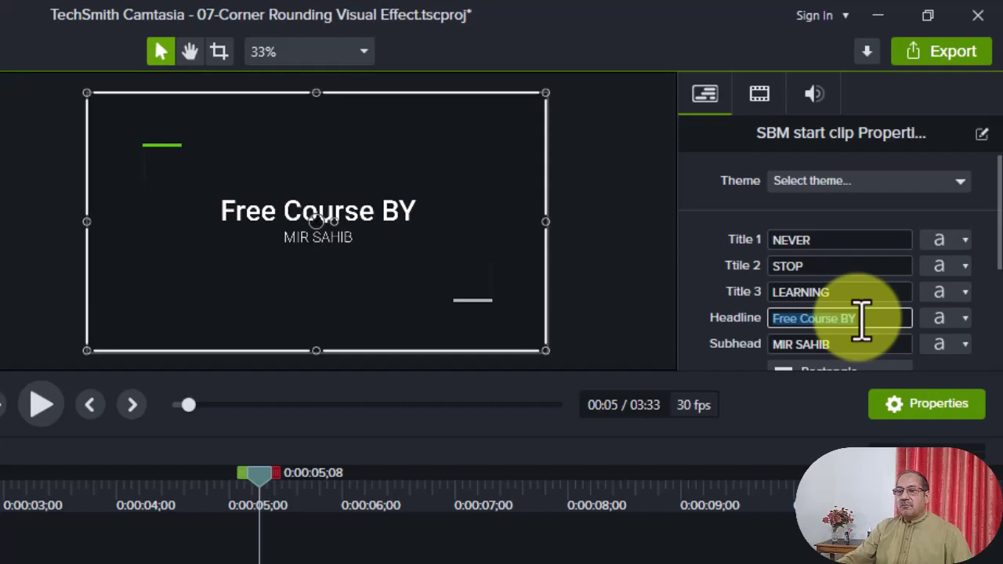
text(VIDEO EDITING COURSE)
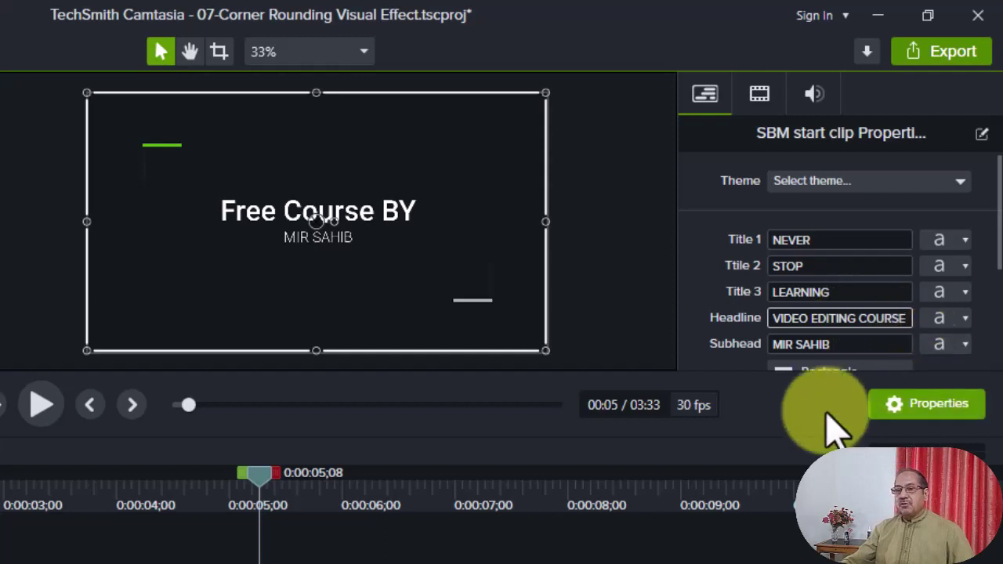
click(801, 394)
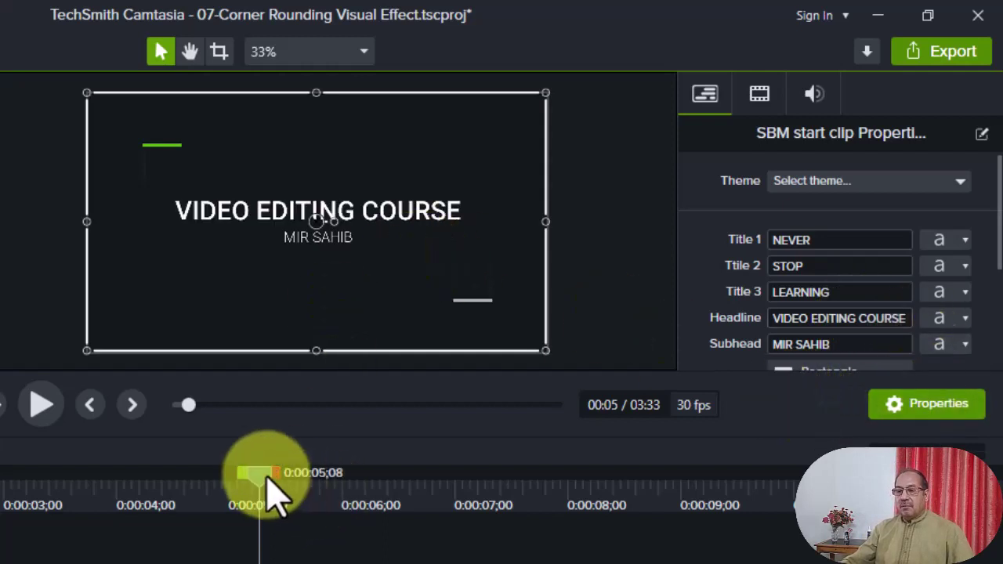
Step: Play from 0:00:03;23 into the webcam video to check the intro's new headline
drag(266, 489, 101, 533)
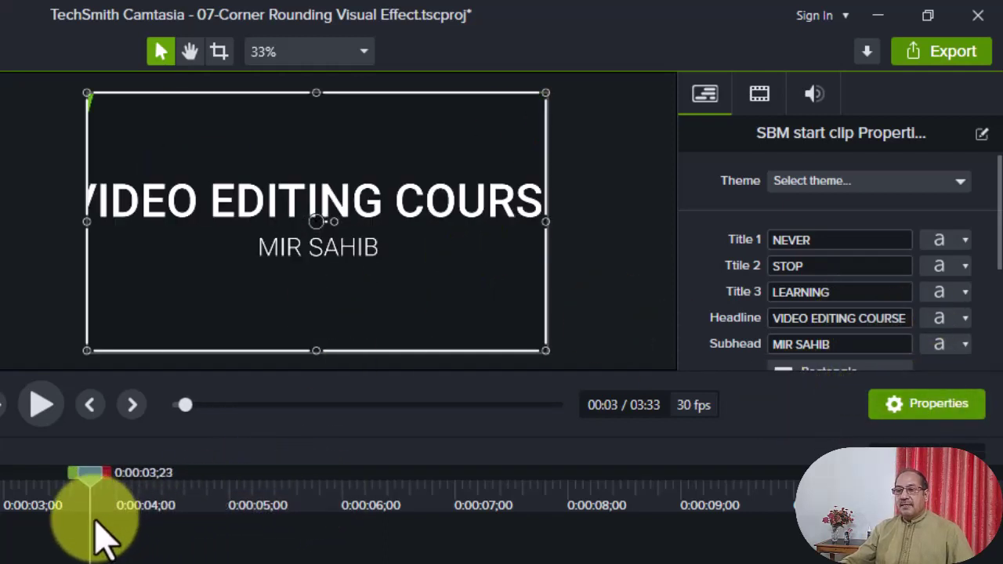
click(39, 406)
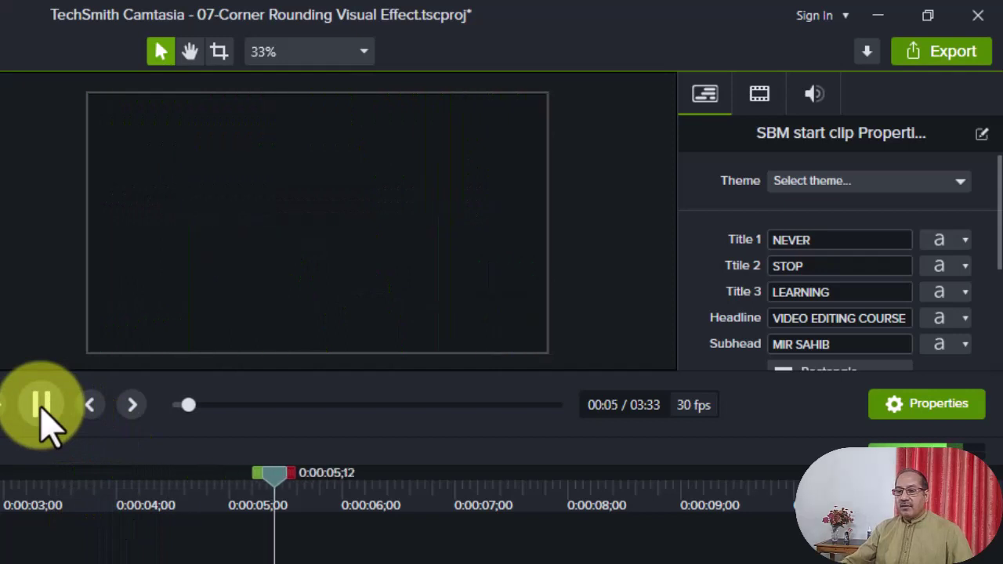
click(41, 404)
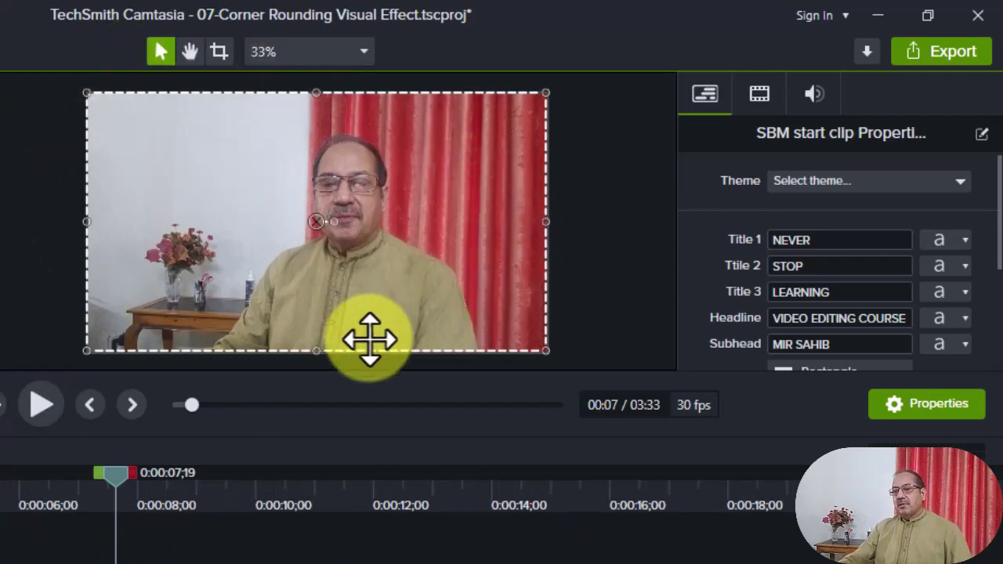
Step: Apply the Device Frame visual effect to the webcam video and play a few seconds to check it
click(581, 300)
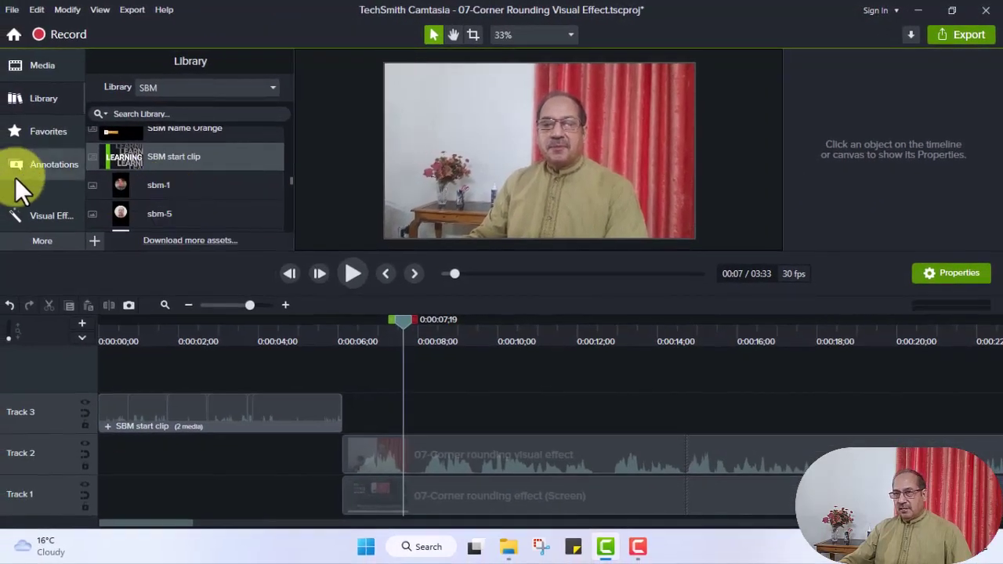
click(38, 218)
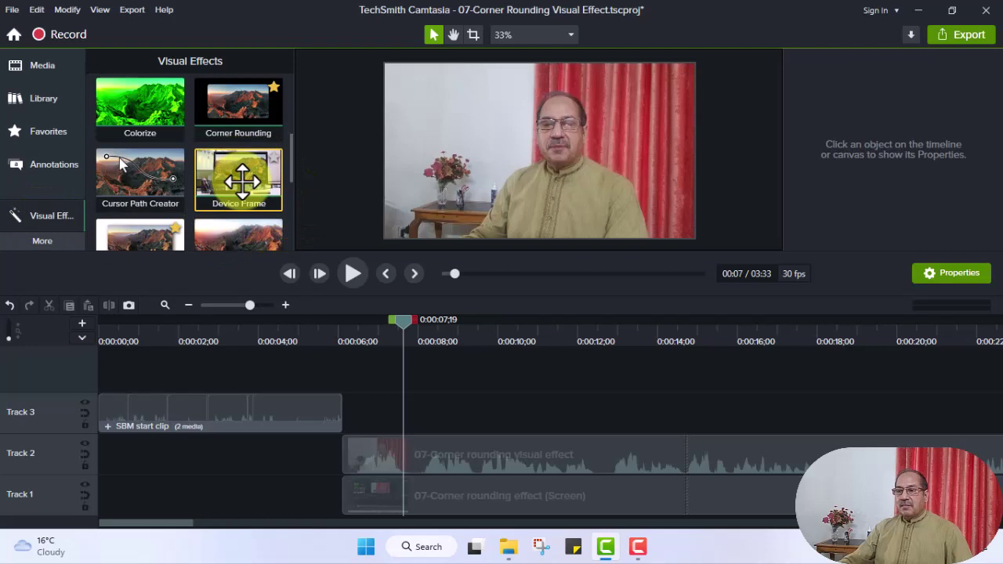
drag(242, 181, 533, 163)
click(721, 195)
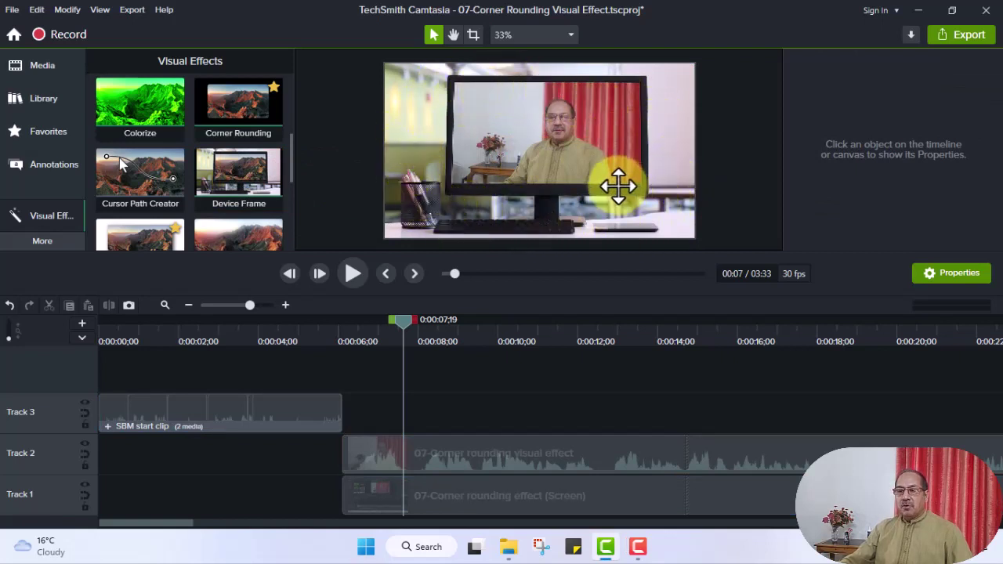
click(355, 274)
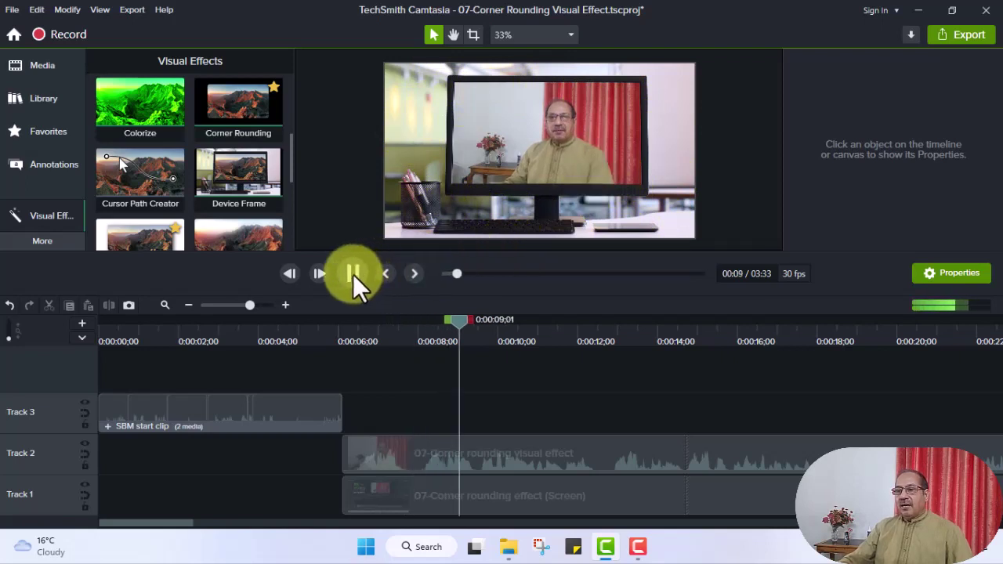
click(573, 149)
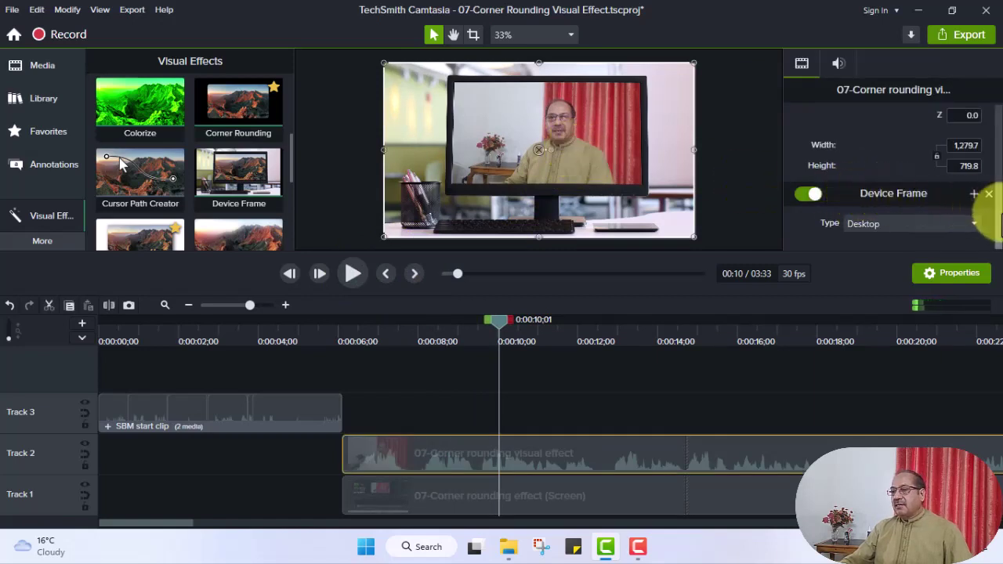
Step: Try the iPhone, MacBook Pro, Exam Room - Ipad Grey and Startup (Generic Smartphone) device frames on the webcam video
click(974, 224)
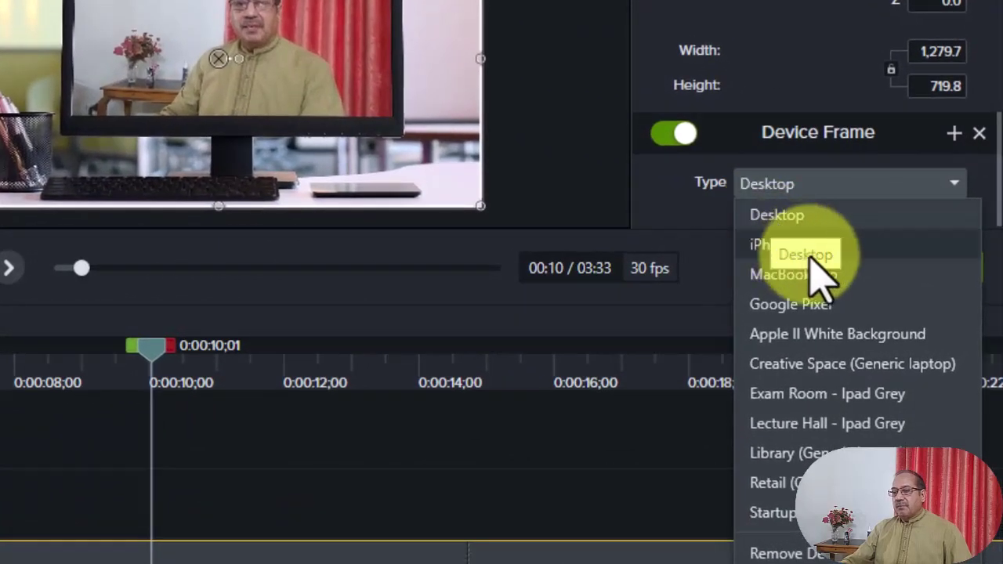
click(766, 247)
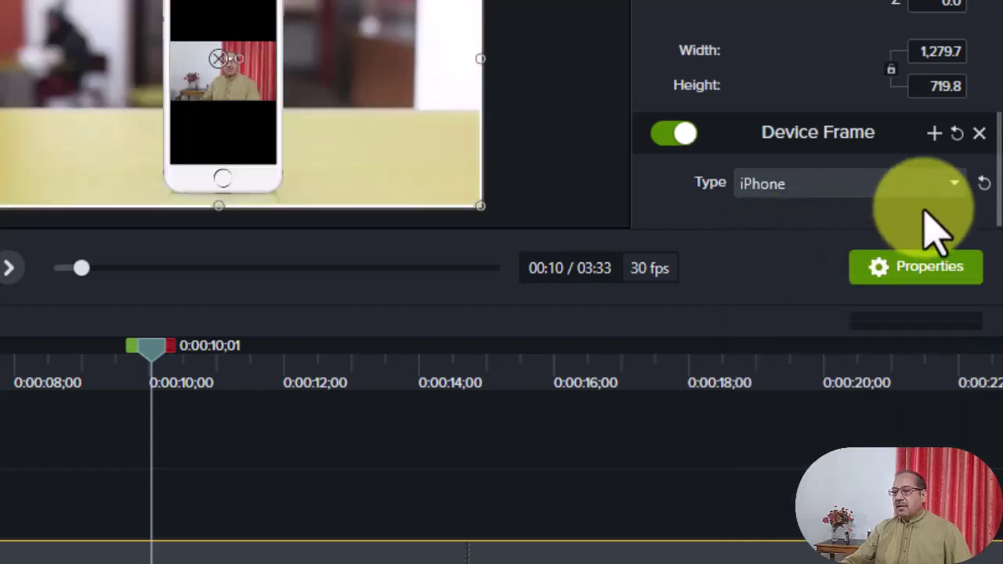
click(954, 185)
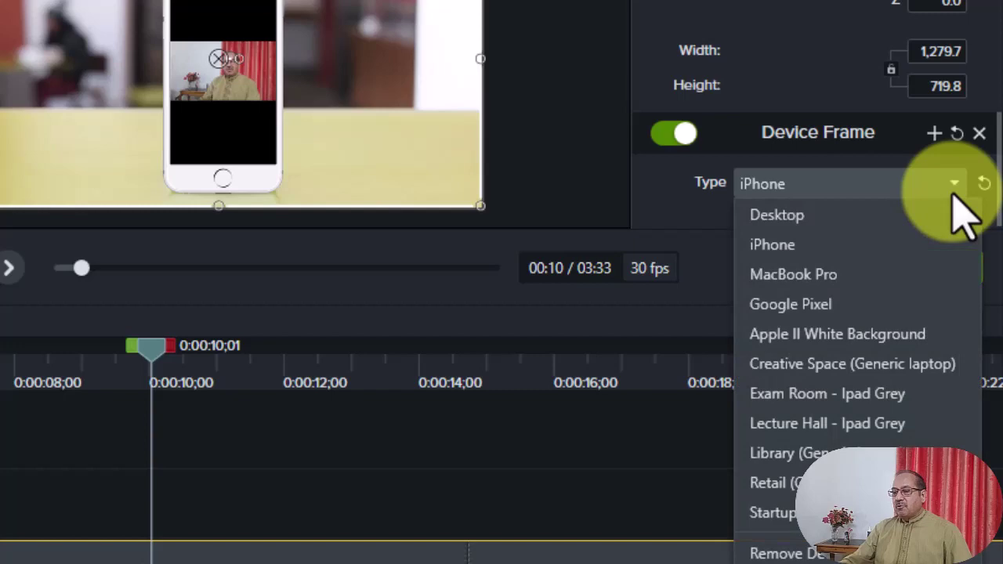
click(823, 279)
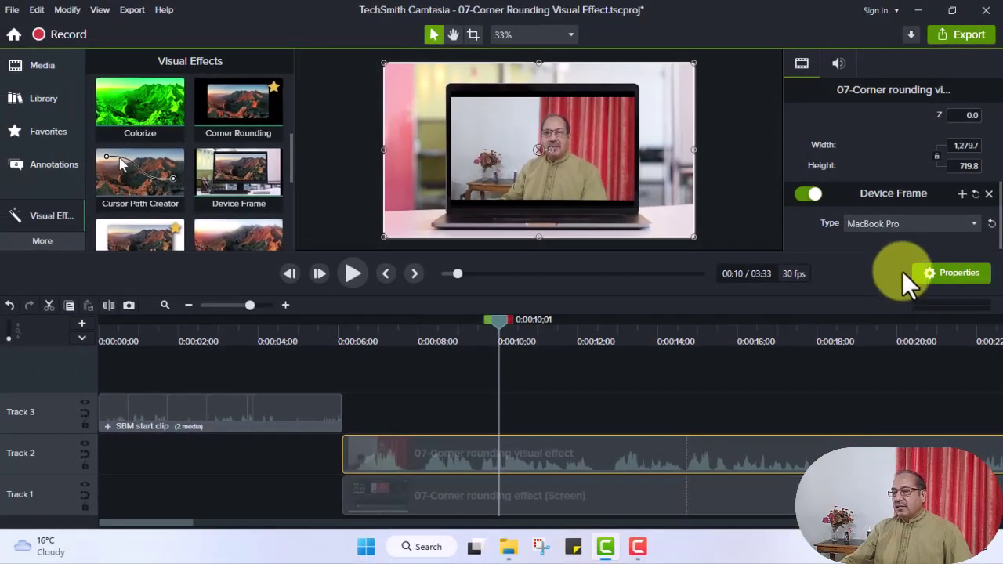
click(968, 223)
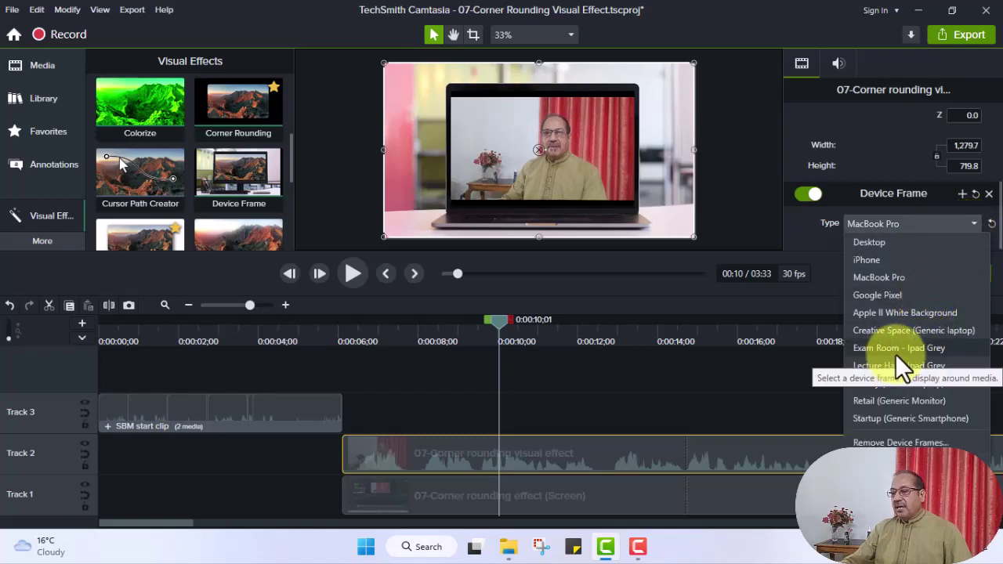
click(897, 349)
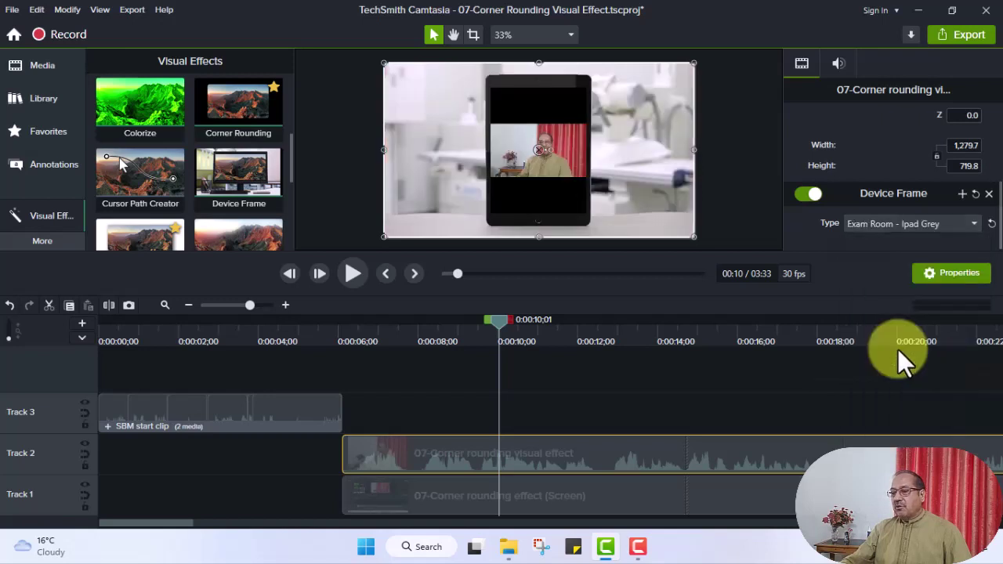
click(968, 227)
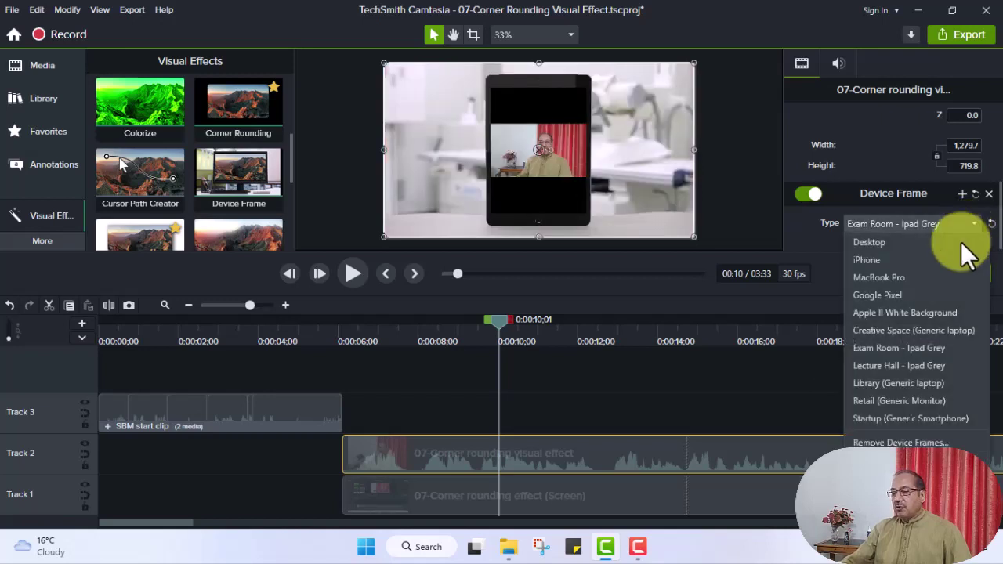
click(901, 419)
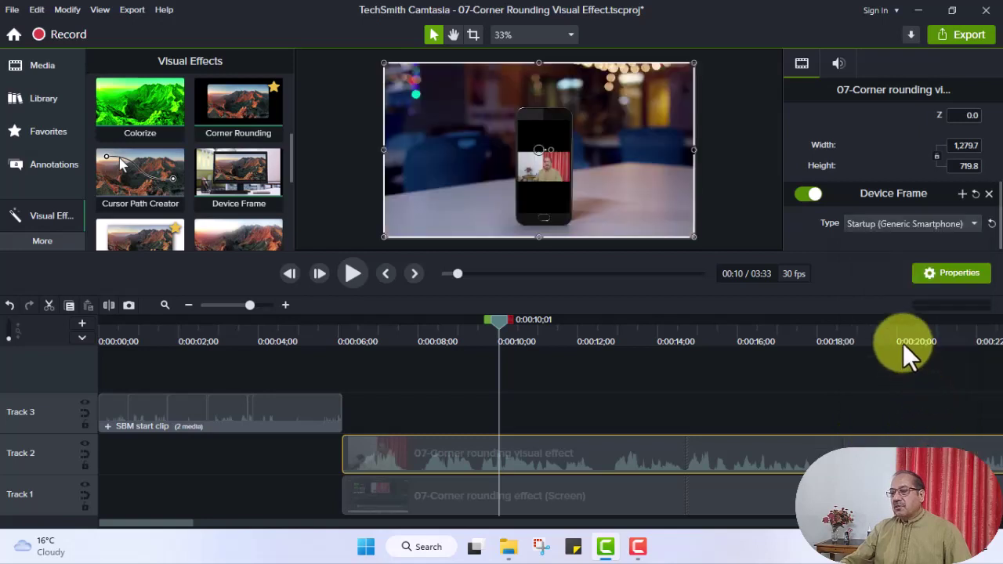
Step: Set the webcam video's device frame type to MacBook Pro
click(973, 225)
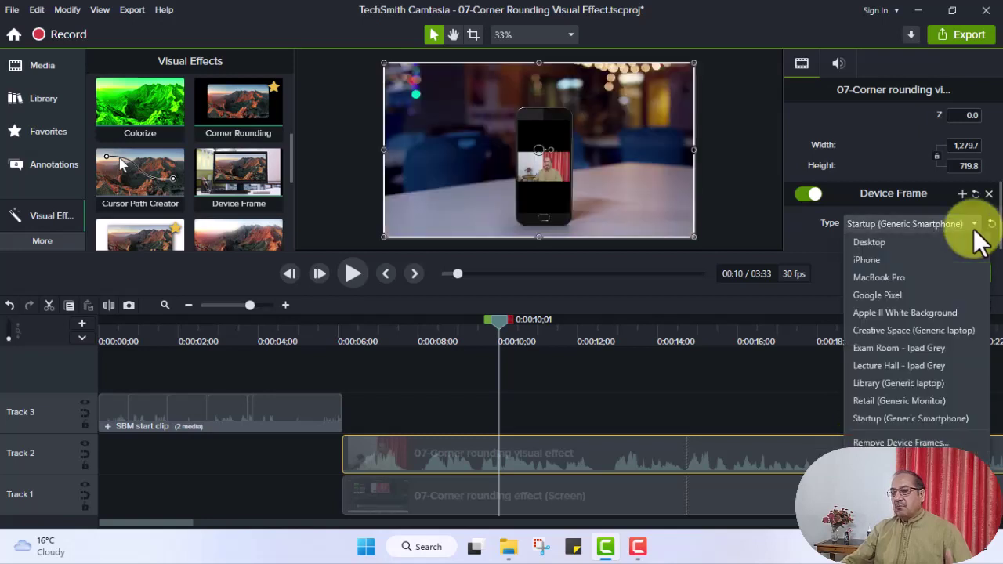
click(904, 280)
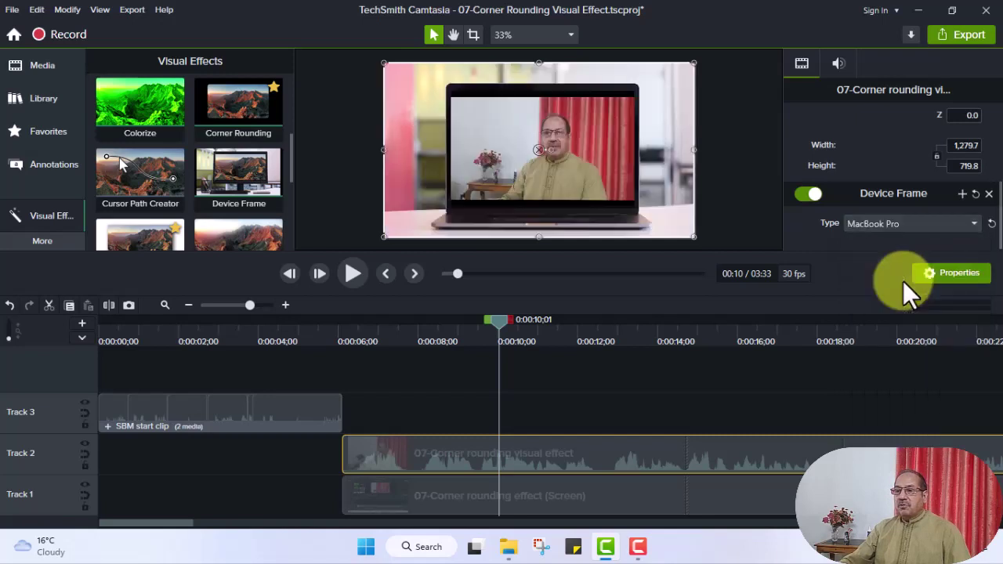
click(740, 196)
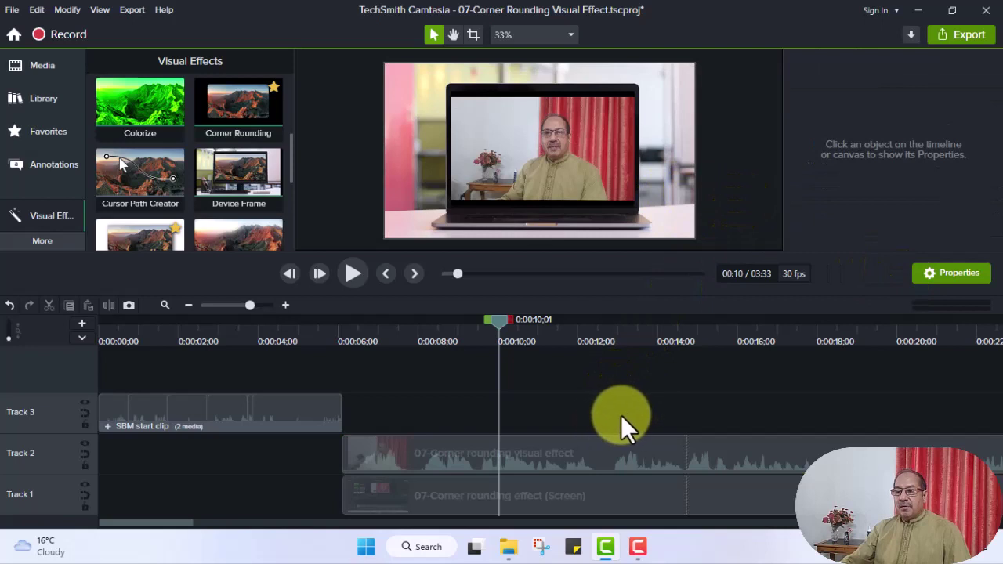
Step: Add SBM Name Blue from the SBM library to Track 3, starting at 0:00:10;29
drag(498, 323, 535, 322)
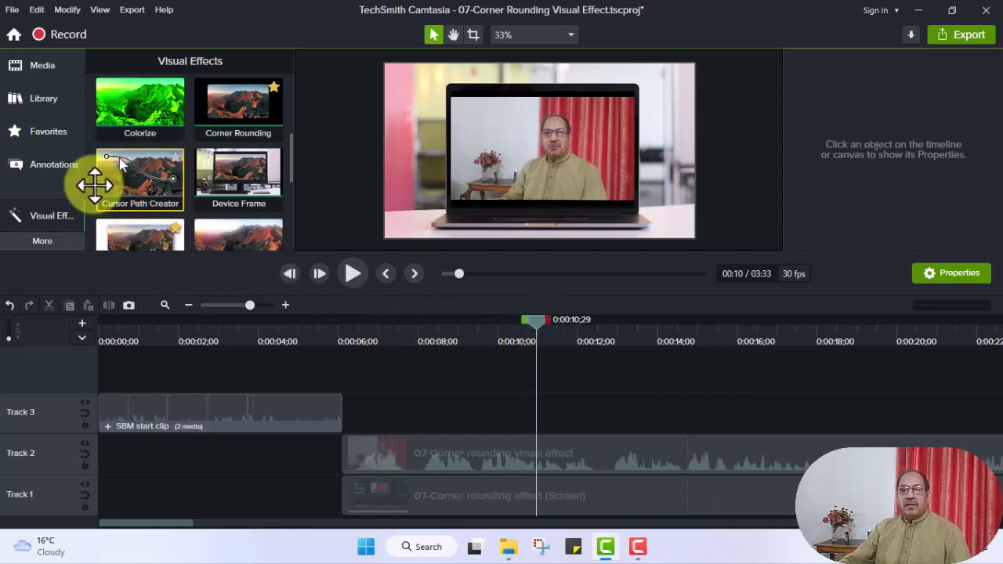
click(44, 104)
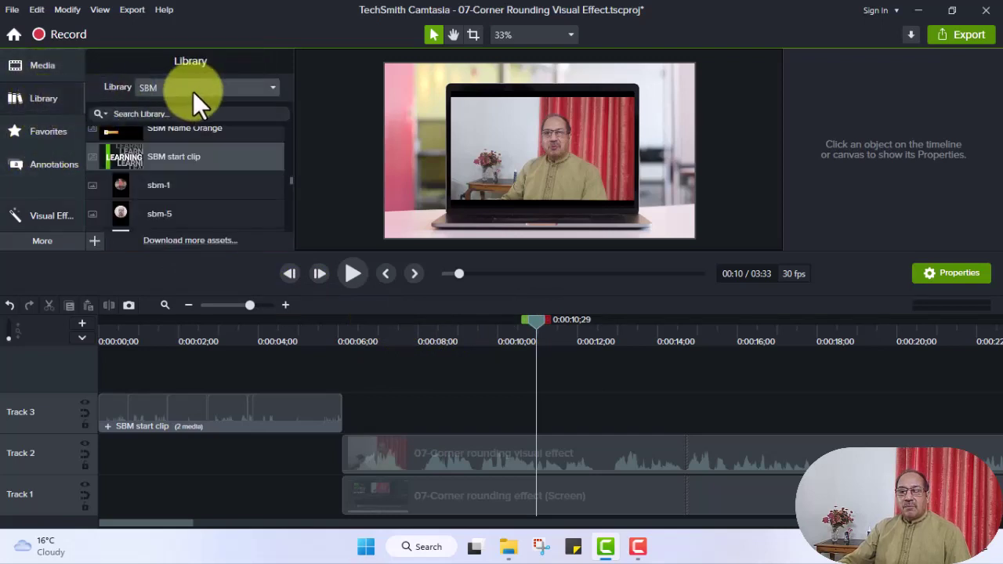
scroll(233, 188, down, 5)
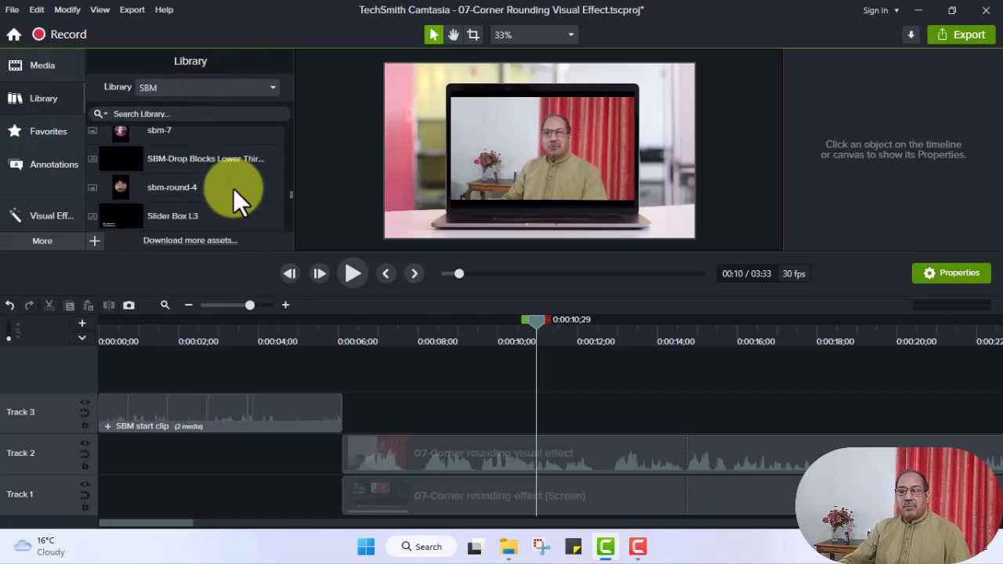
scroll(233, 188, up, 8)
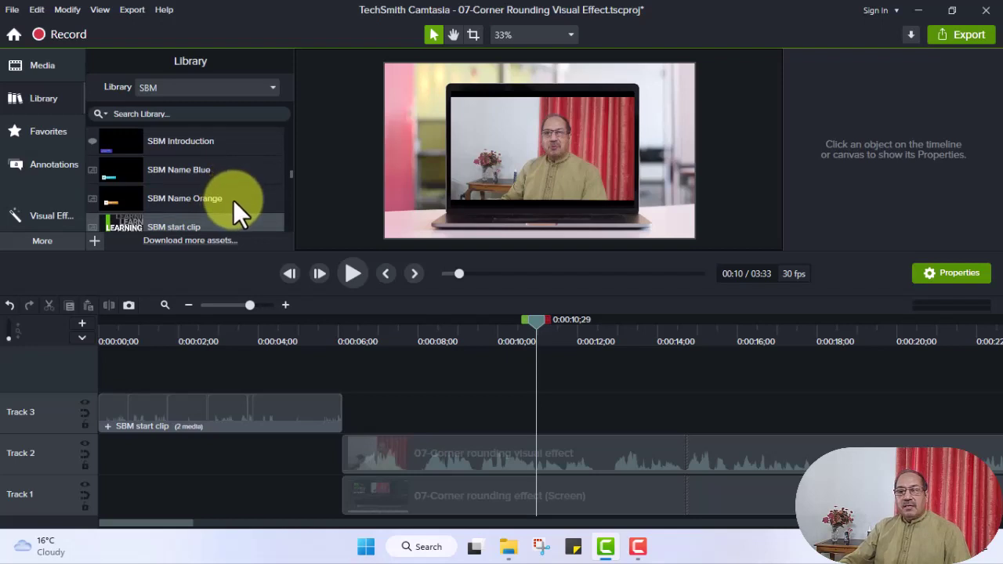
drag(102, 175, 546, 418)
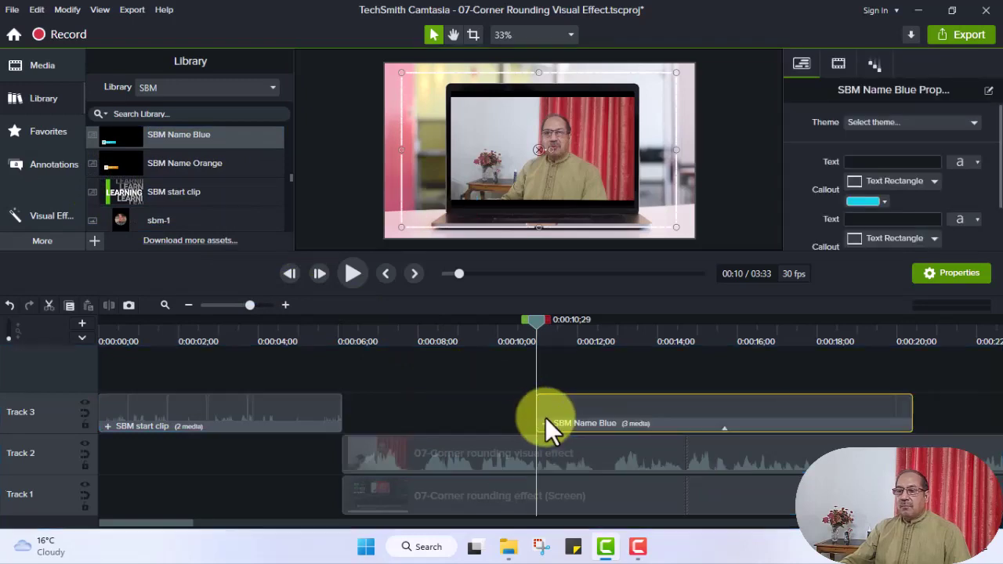
Step: Play from 0:00:10;29 until the blue name banner has slid in, and pause there
click(728, 224)
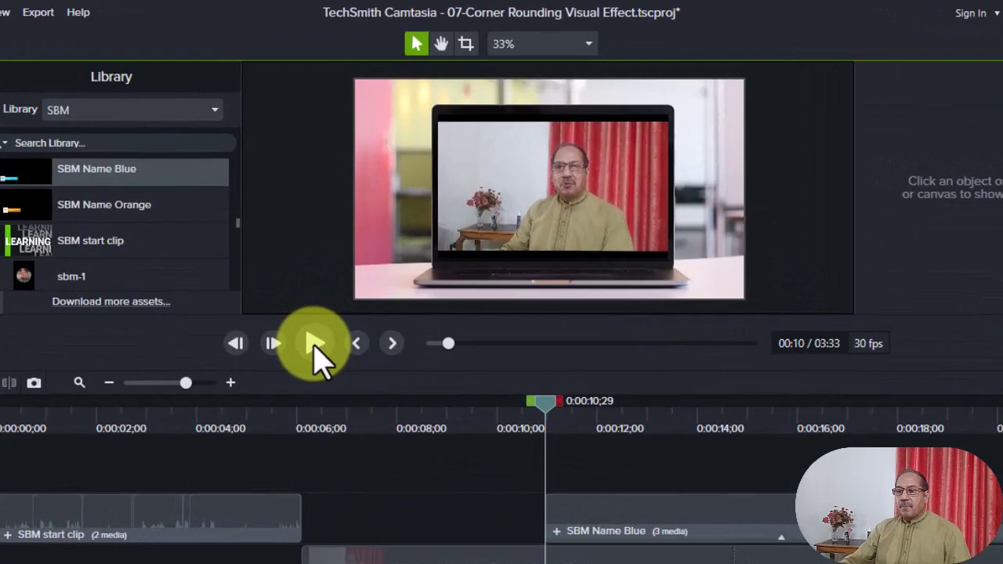
click(314, 345)
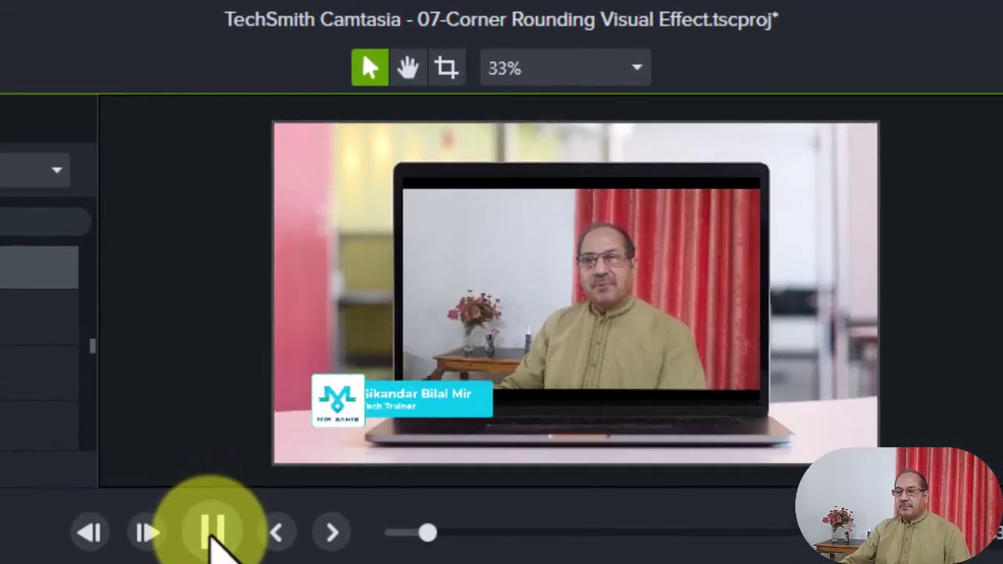
click(211, 537)
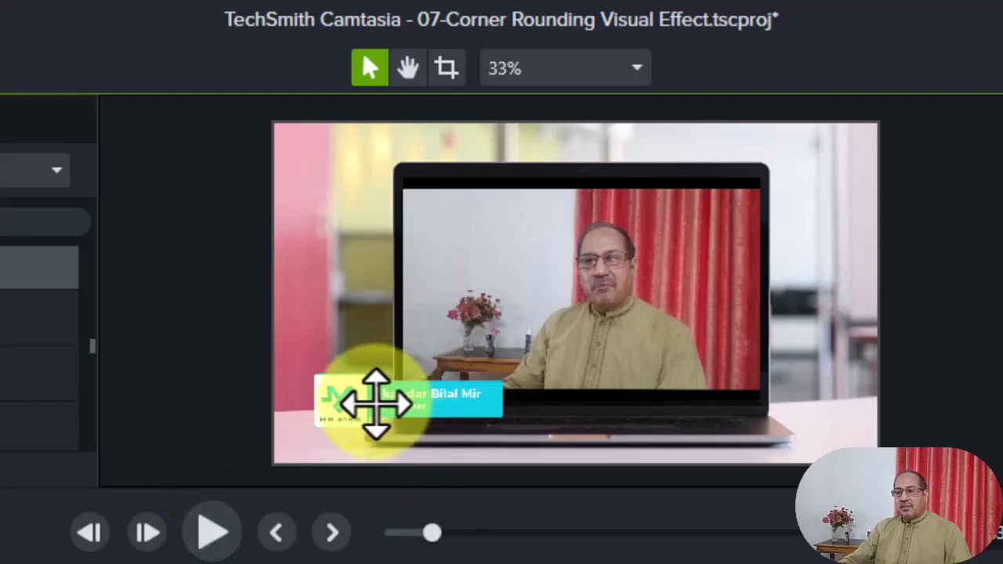
Step: Nudge the blue name banner down and slightly left, closer to the canvas's lower-left corner
click(376, 404)
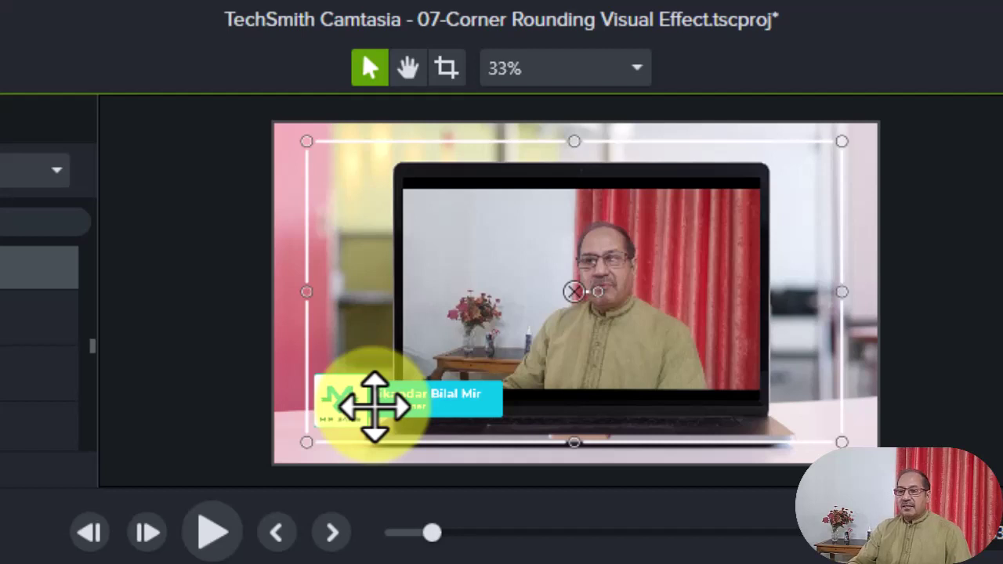
key(Down)
key(Down)
key(Down)
key(Down)
key(Down)
key(Down)
key(Down)
key(Down)
key(Down)
key(Down)
key(Down)
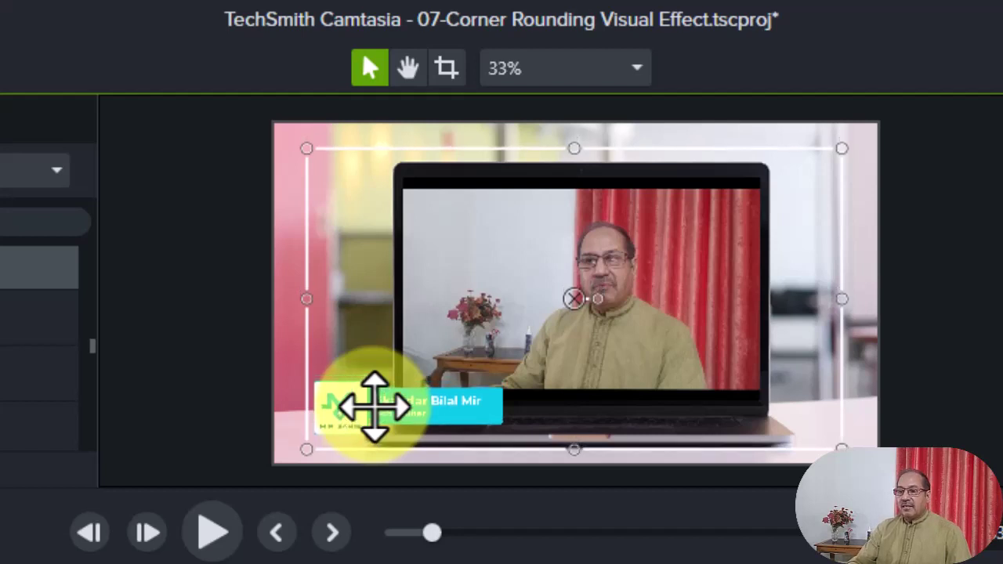
key(Down)
key(Down)
key(Down)
key(Down)
key(Down)
key(Down)
key(Down)
key(Down)
key(Down)
key(Down)
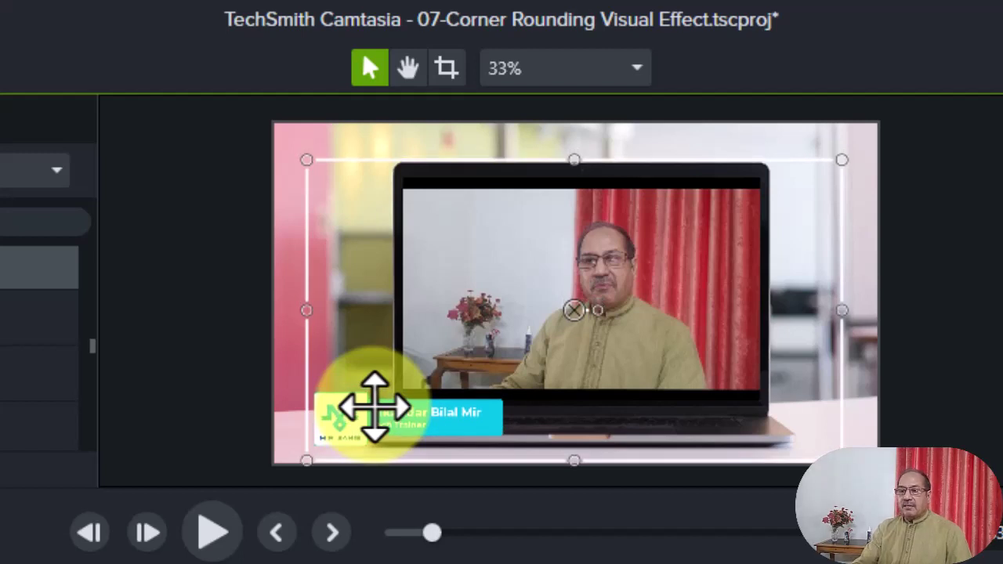
key(Left)
key(Left)
key(Left)
key(Left)
key(Left)
key(Left)
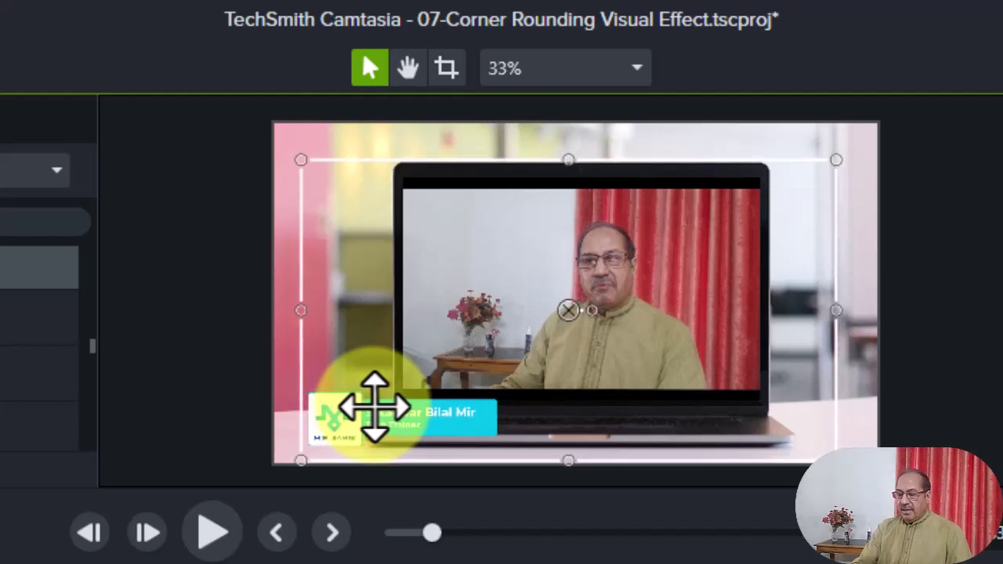
key(Left)
key(Left)
key(Left)
key(Left)
key(Left)
key(Left)
key(Left)
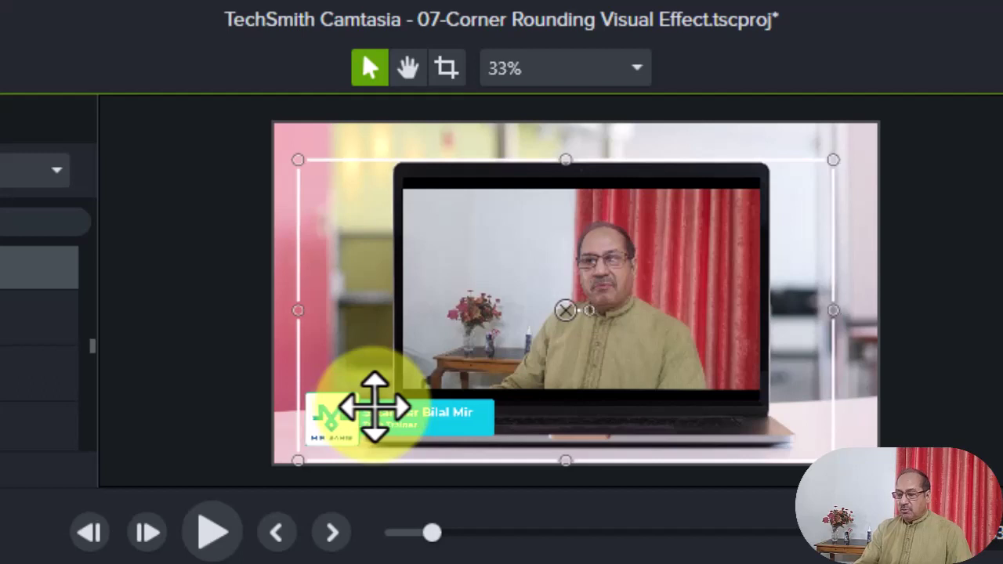
key(Down)
key(Down)
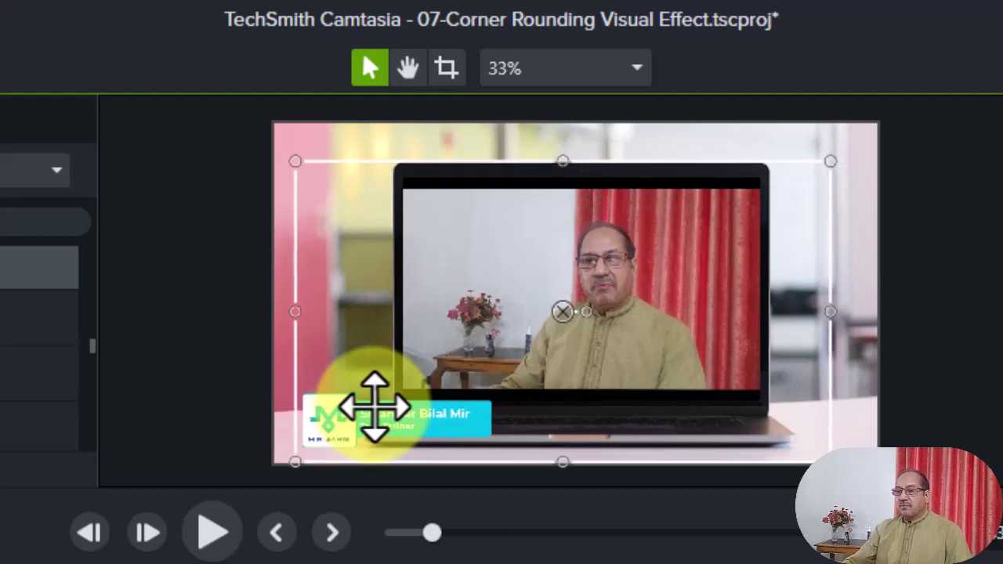
click(952, 446)
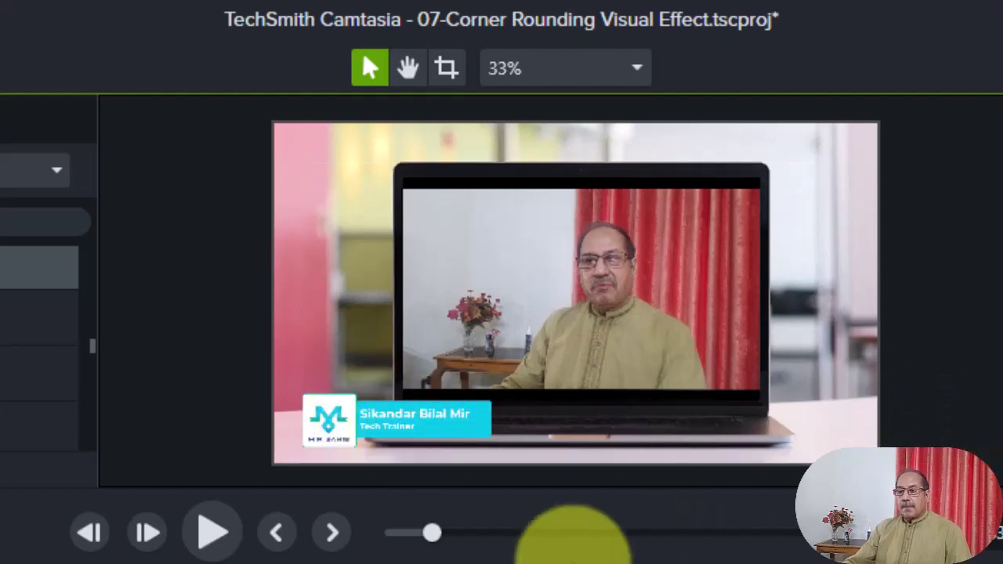
Step: Play the webcam section past the name banner and place the playhead at the section's end, at 0:00:46;19
click(211, 543)
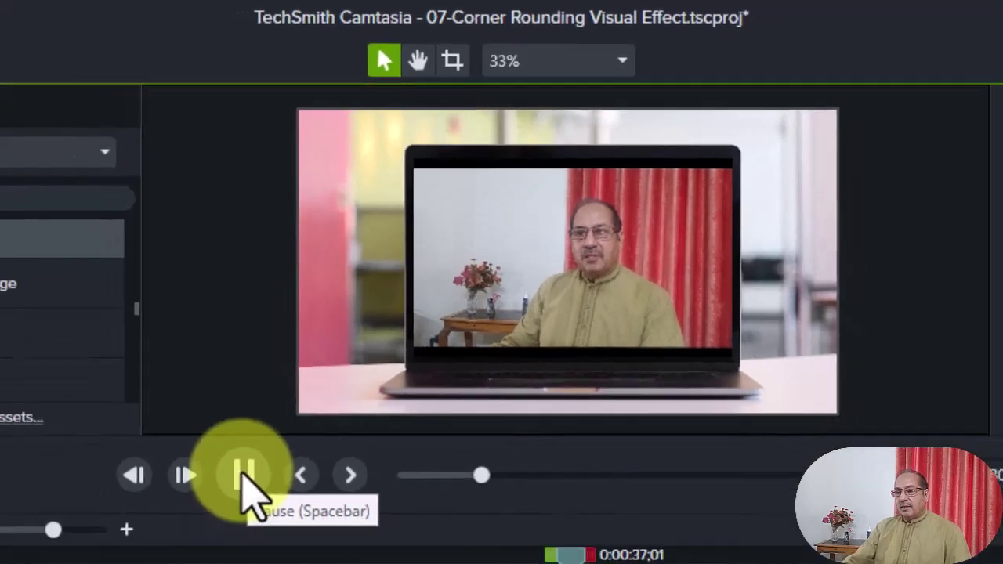
click(211, 532)
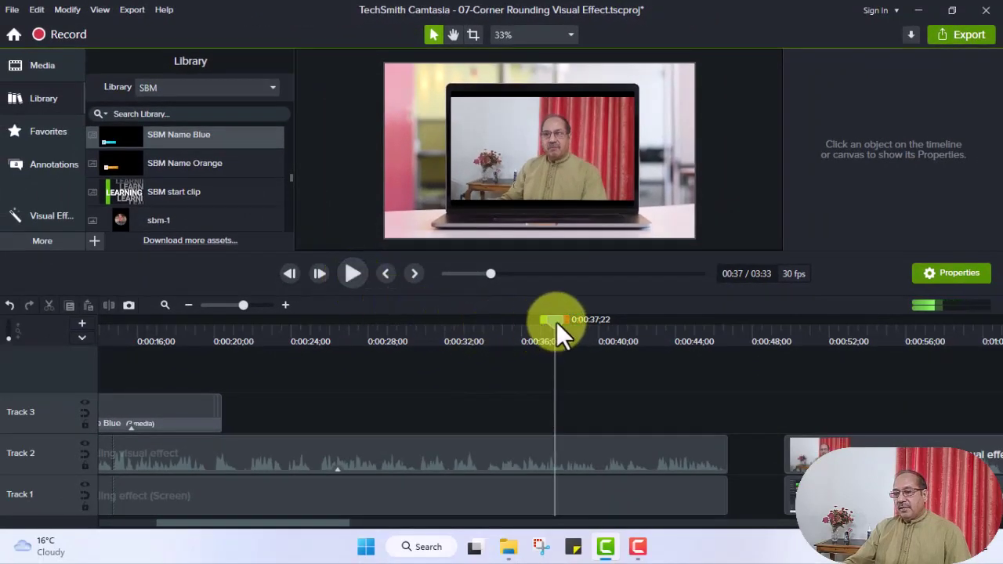
drag(557, 322, 728, 345)
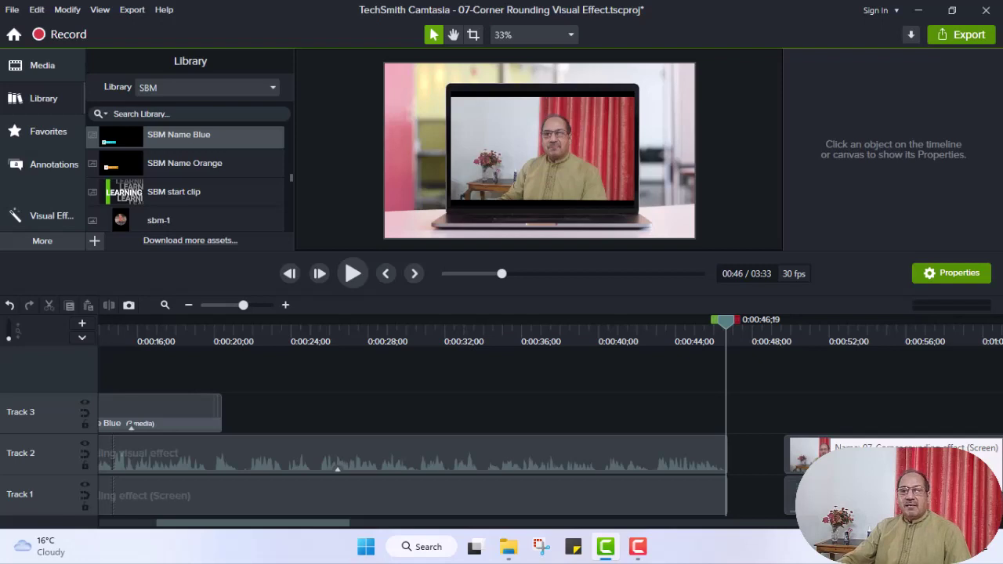
click(45, 98)
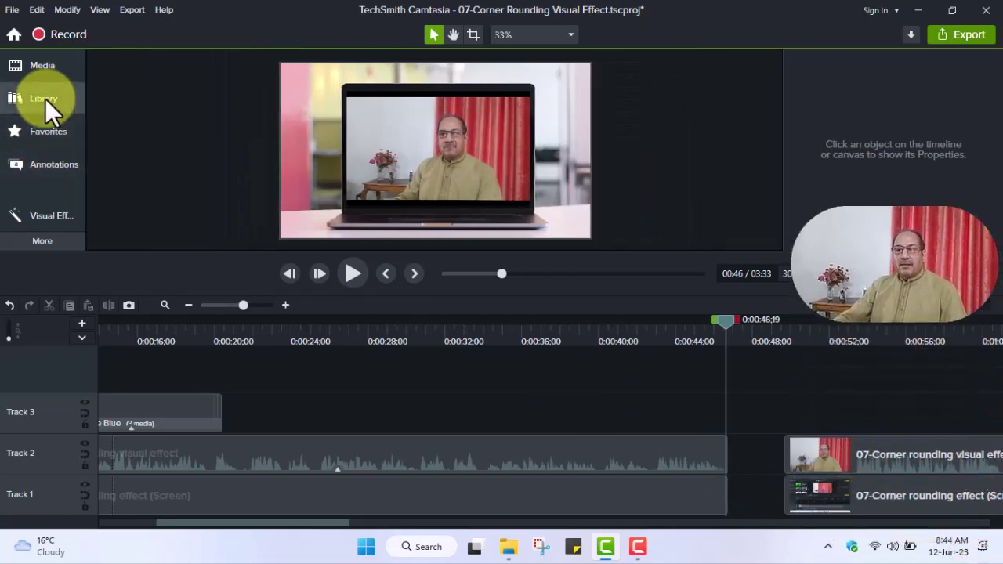
Step: Add the subscribe animation with the dark blue tile thumbnail from the SBM library to Track 3, starting at 0:00:46;19
click(46, 99)
scroll(211, 188, down, 1)
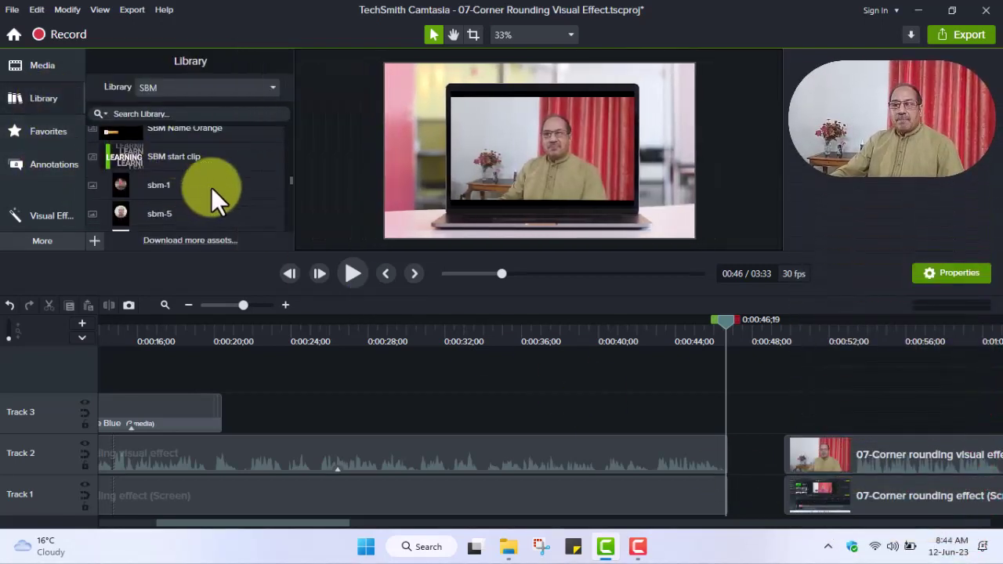
scroll(211, 187, down, 8)
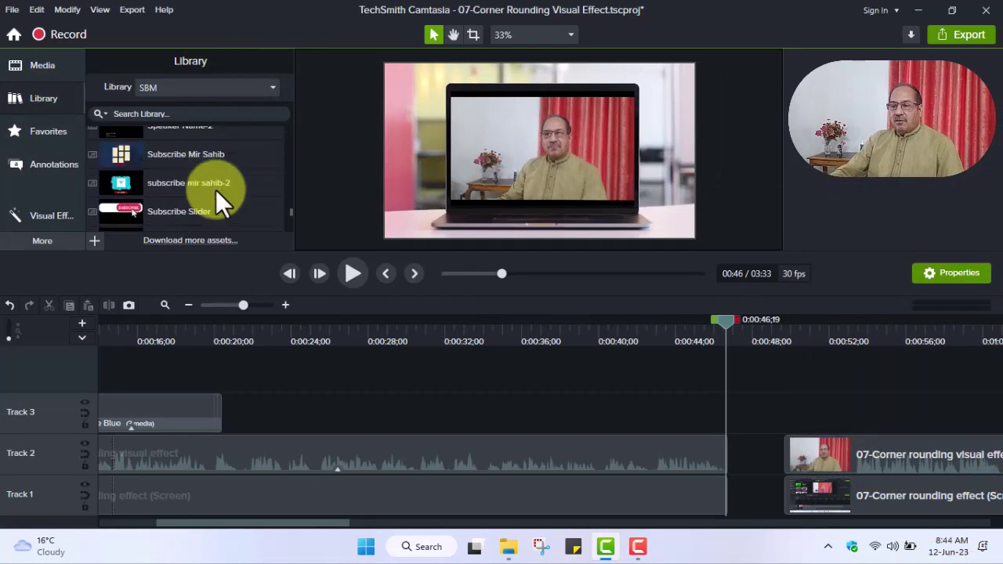
drag(117, 151, 734, 417)
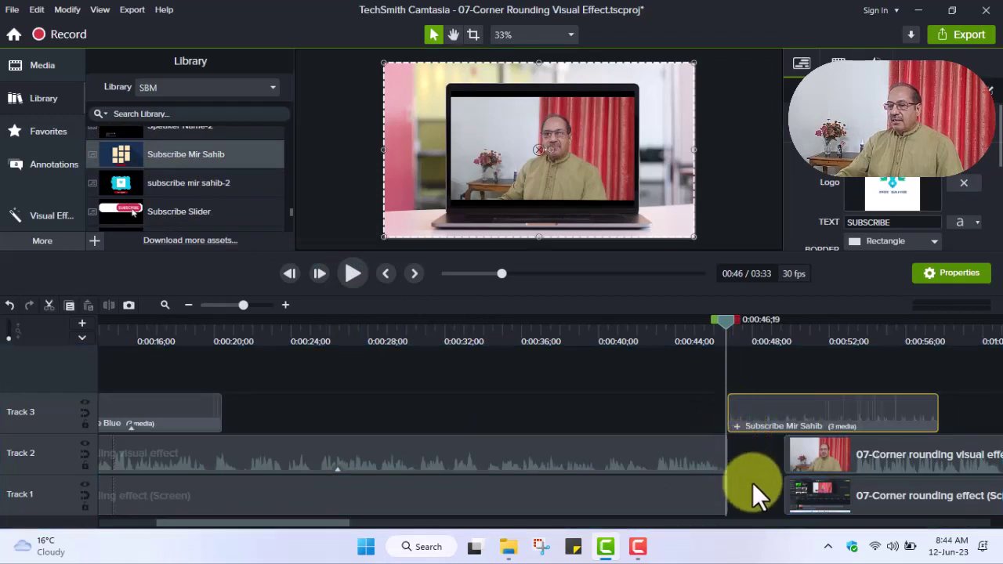
Step: Move the second webcam and screen clips on Tracks 2 and 1 together so they start where the subscribe animation ends
click(816, 493)
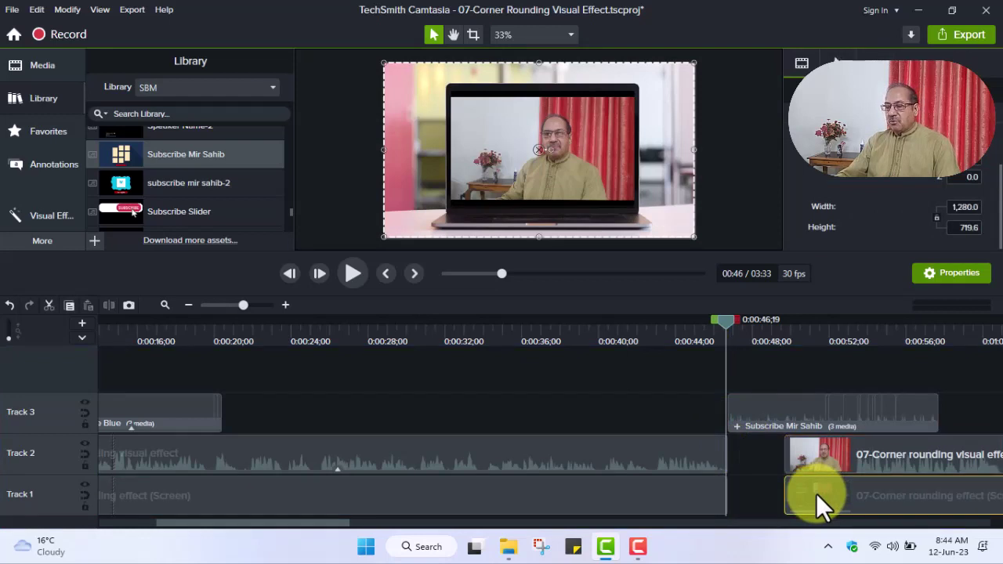
click(822, 458)
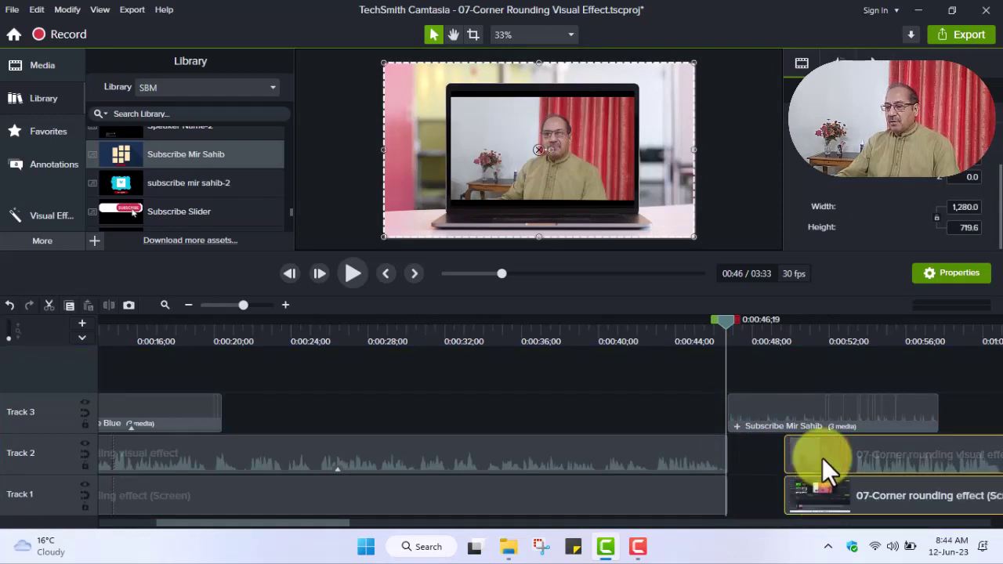
drag(822, 458, 972, 452)
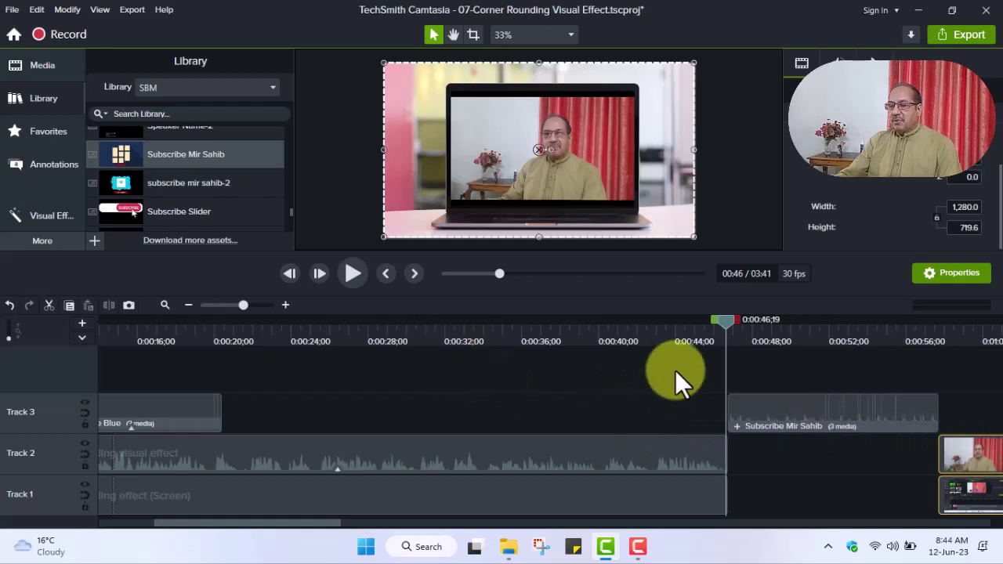
Step: Play from 0:00:46;11 through the subscribe animation into the second webcam section, and return the playhead to 0:00:57;14
drag(715, 321, 710, 321)
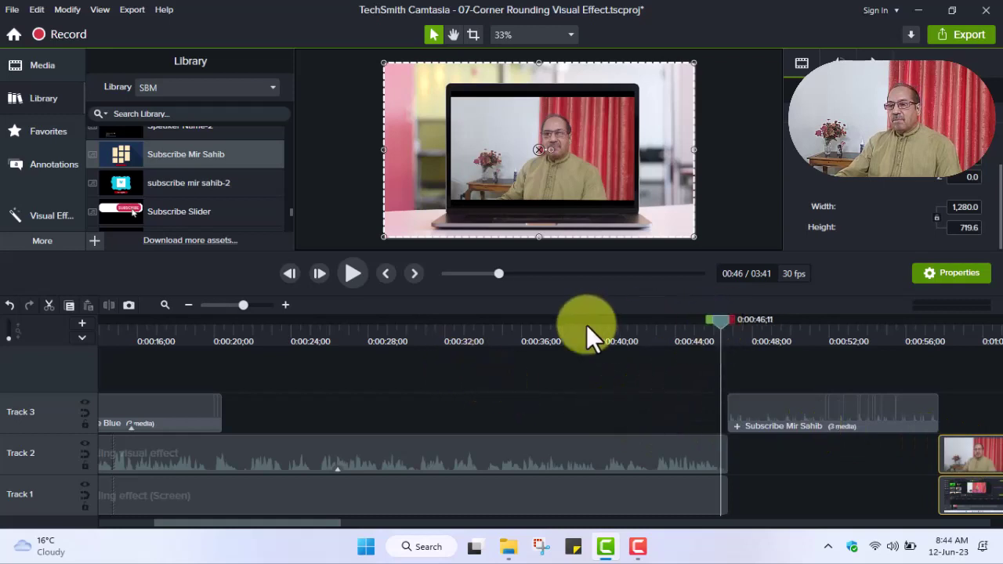
click(353, 272)
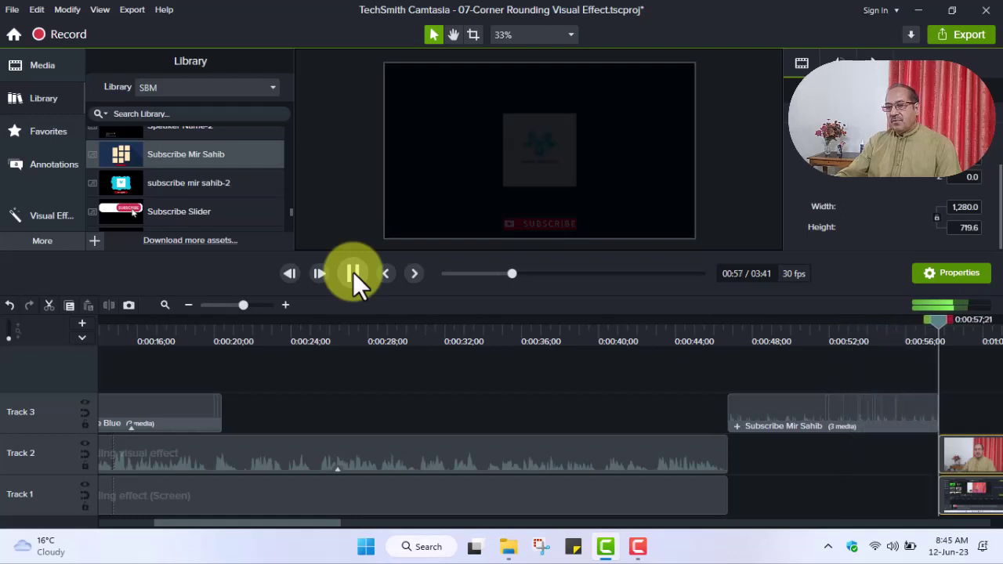
click(352, 272)
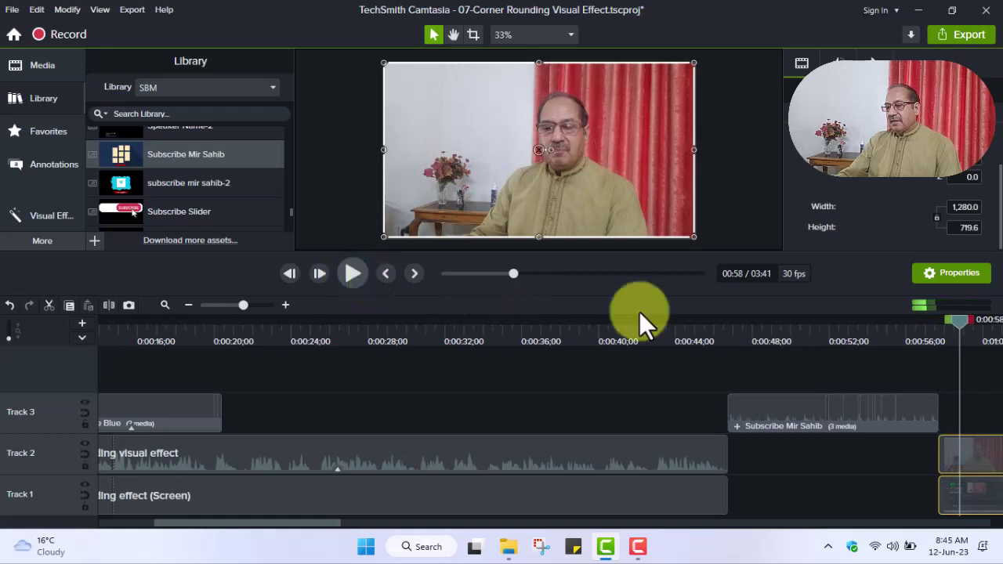
drag(959, 321, 933, 324)
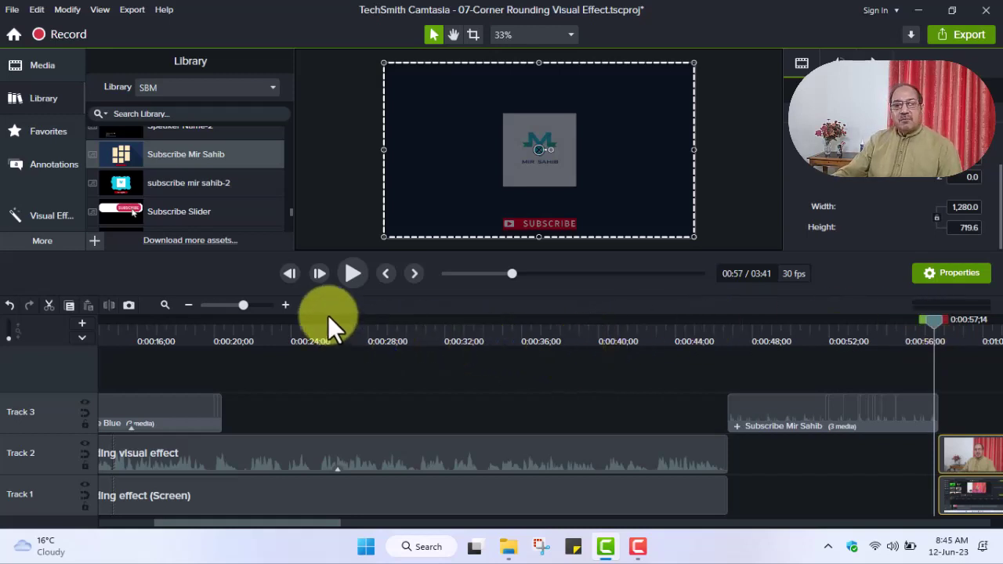
Step: Add the Arrows transition to the start of the second screen clip on Track 1 and play across it from 0:00:57;14
click(50, 189)
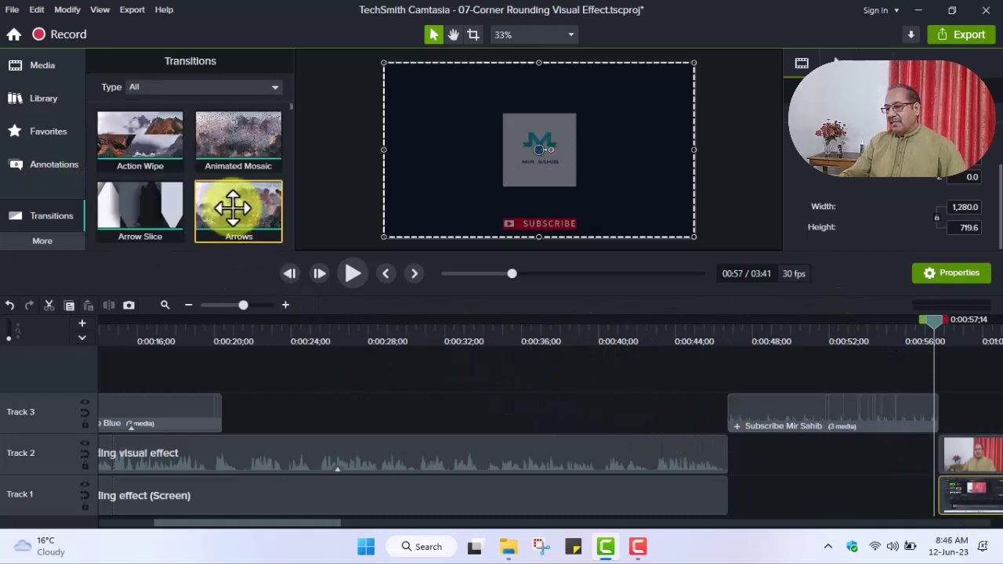
drag(247, 145, 982, 506)
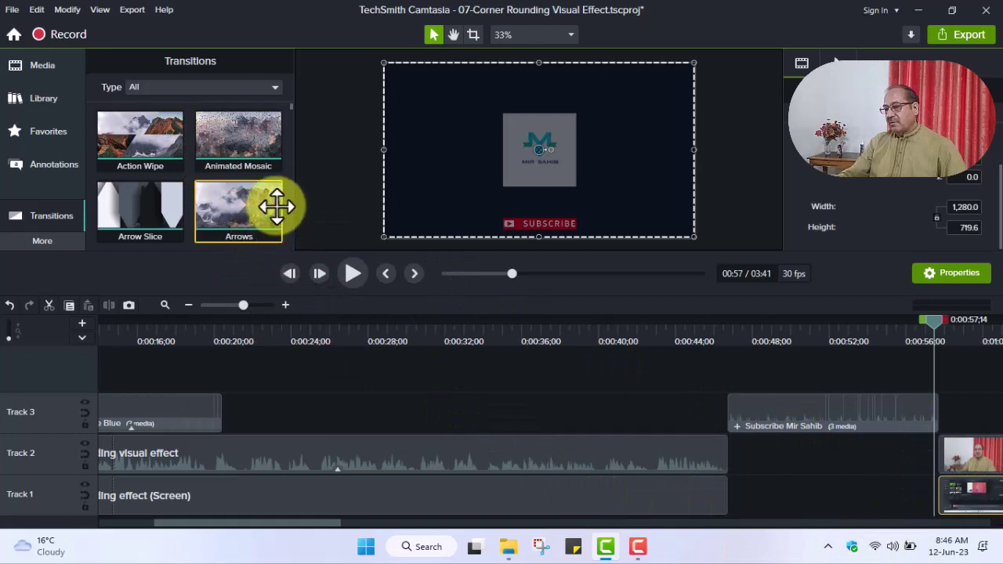
drag(235, 143, 960, 506)
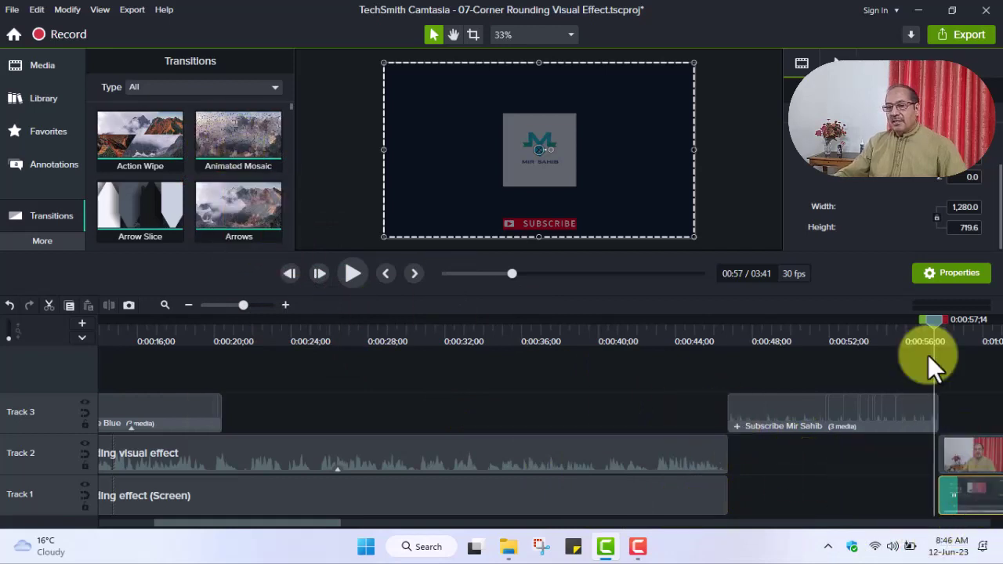
click(352, 274)
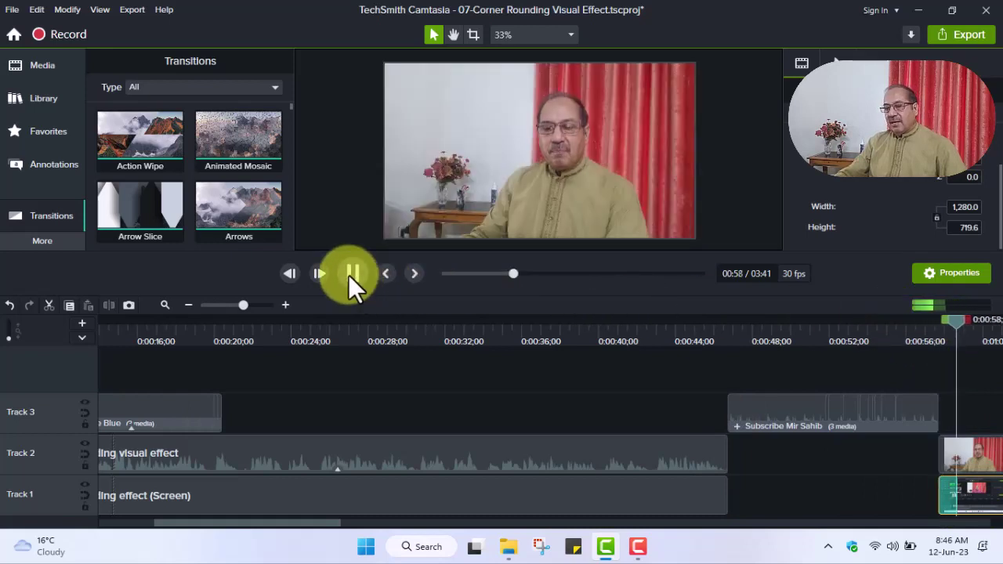
click(352, 274)
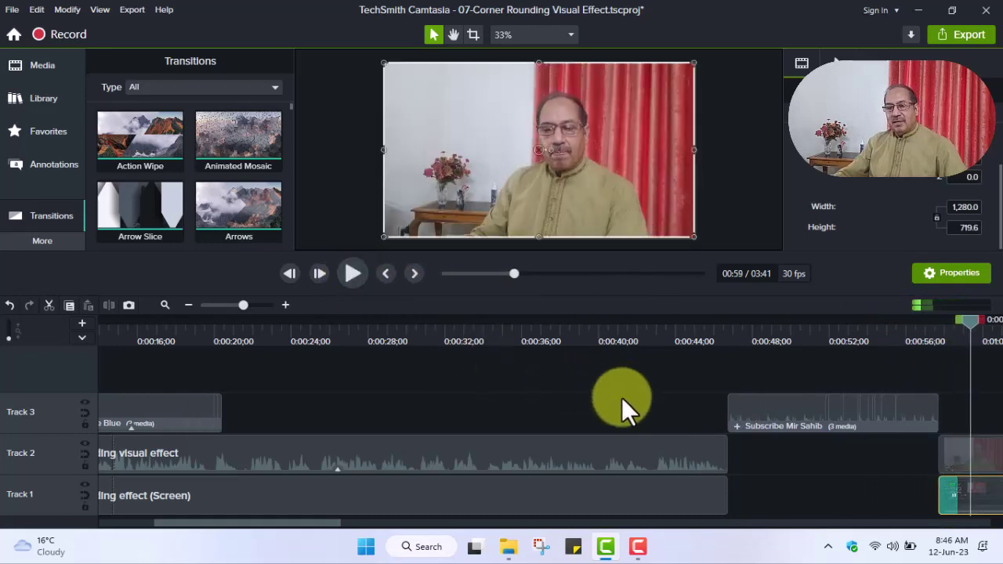
Step: Review the closing part of the second webcam clip from 0:03:23;25 to find where the closing remarks begin
click(186, 305)
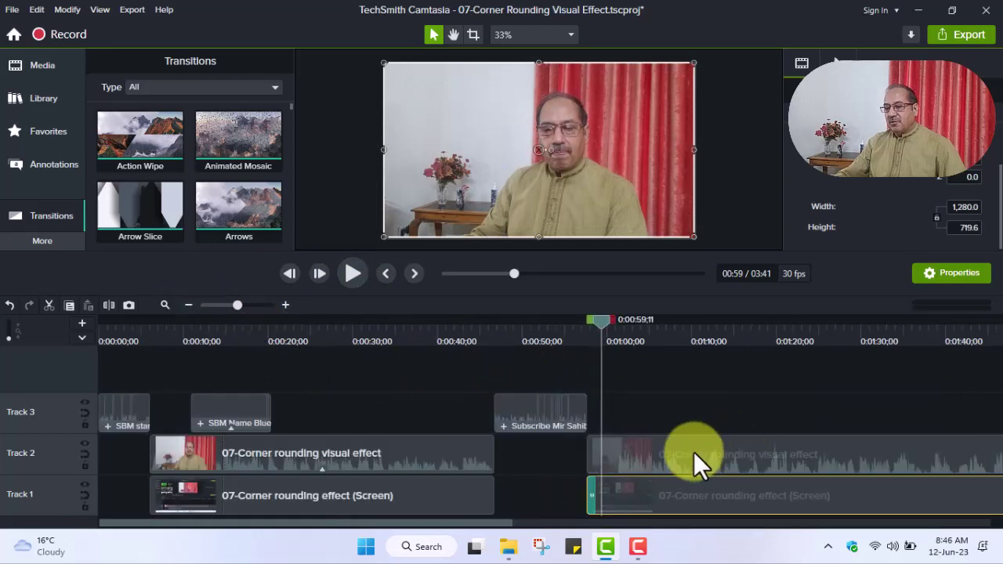
click(715, 456)
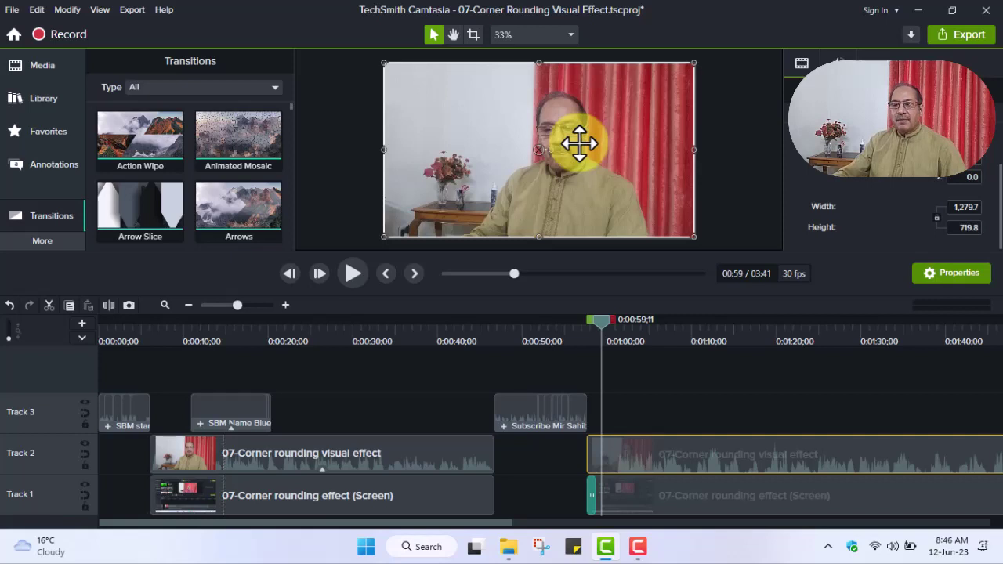
click(163, 305)
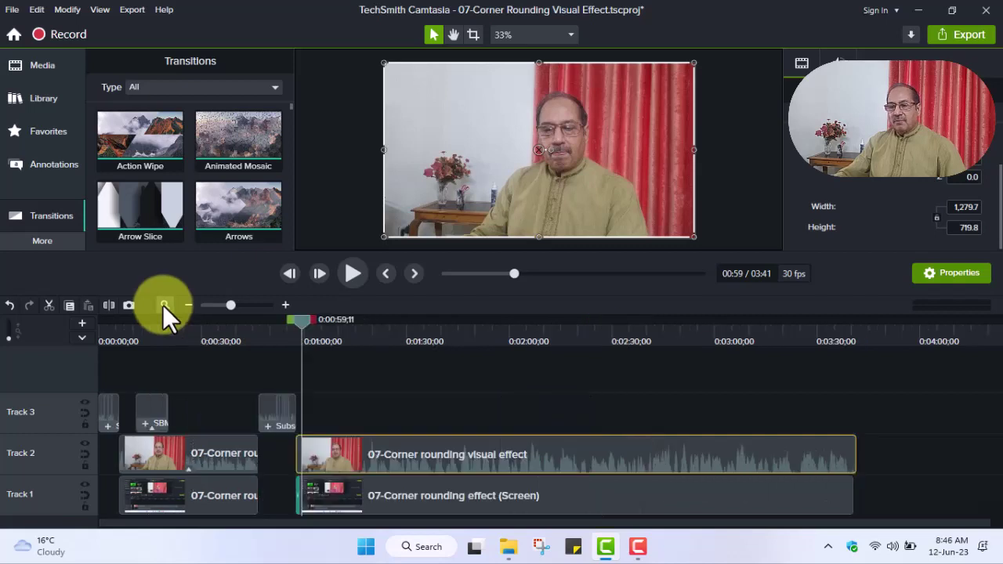
click(303, 319)
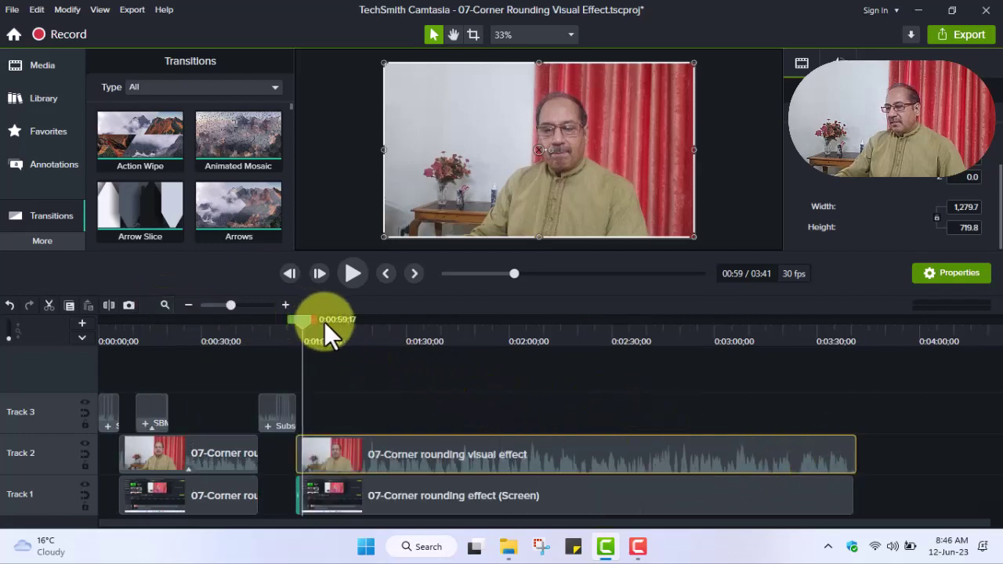
drag(324, 322, 798, 414)
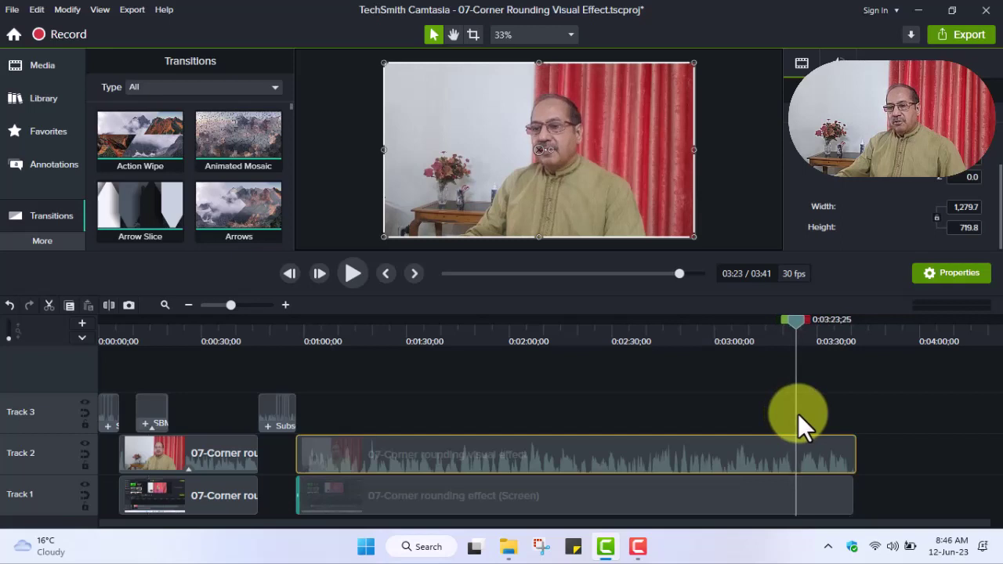
click(353, 274)
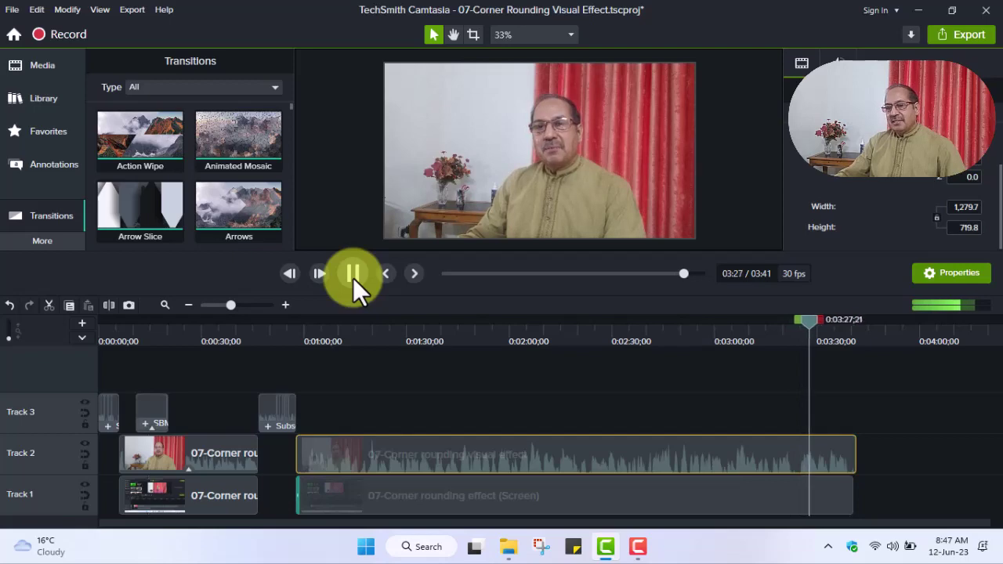
click(352, 275)
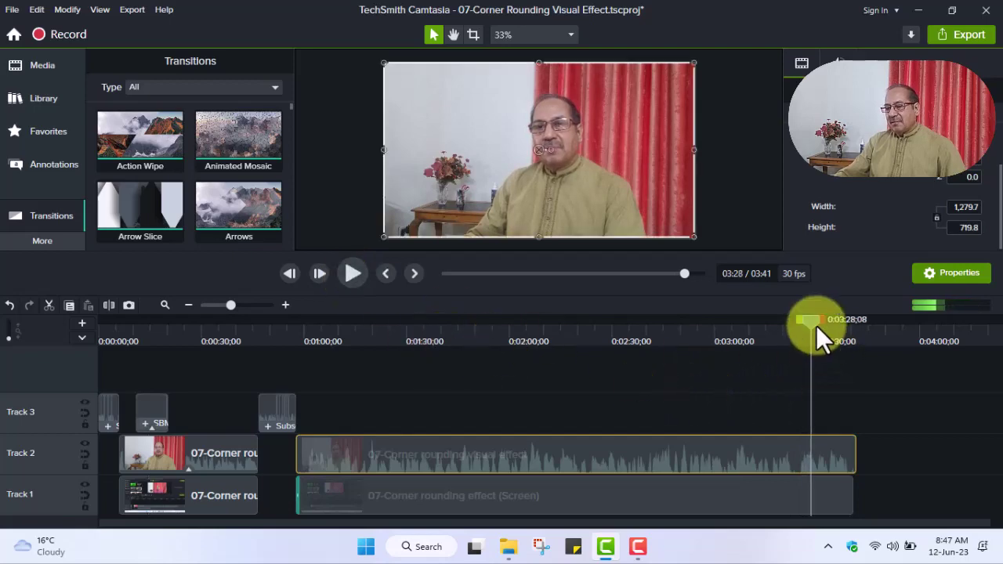
drag(811, 320, 798, 336)
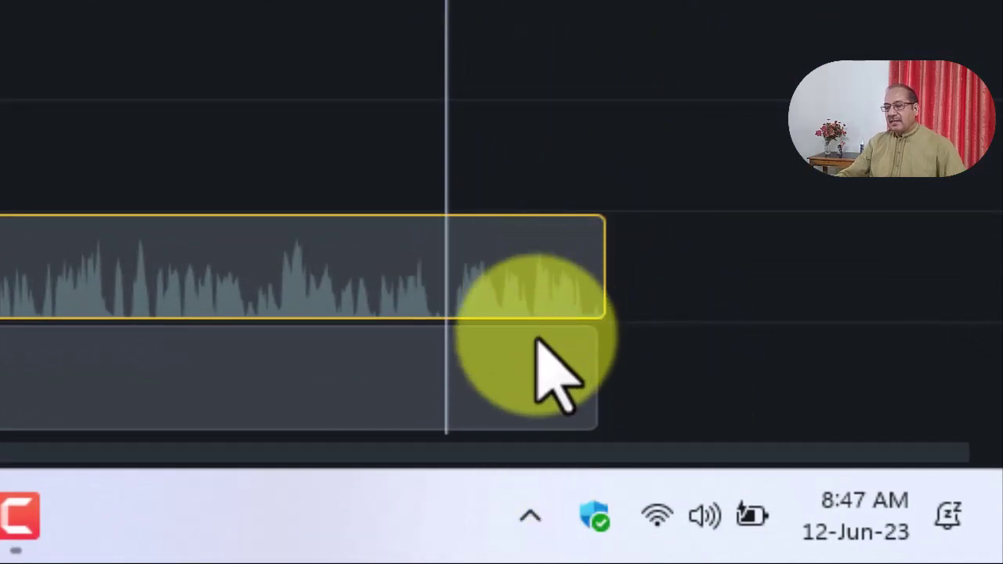
click(581, 408)
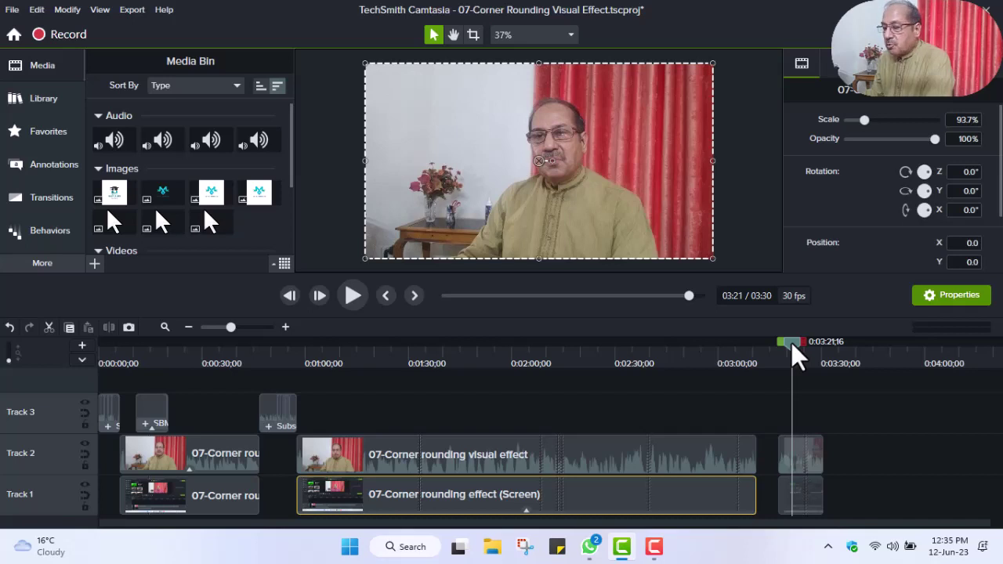
Step: Apply the Device Frame effect with the Desktop type to the short closing webcam clip on Track 2
mouse_move(795, 356)
mouse_down()
mouse_move(779, 365)
mouse_move(793, 364)
mouse_up()
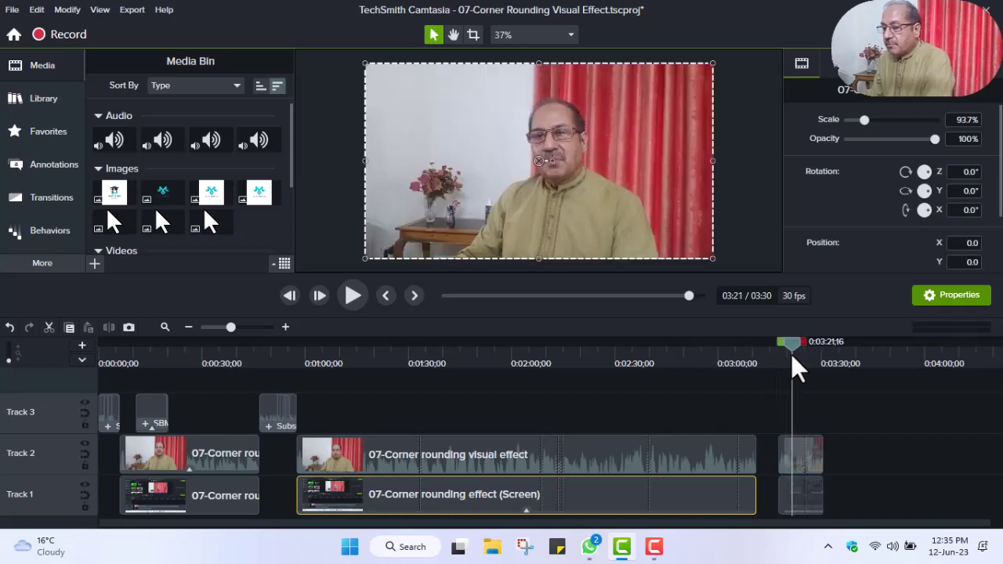
click(807, 461)
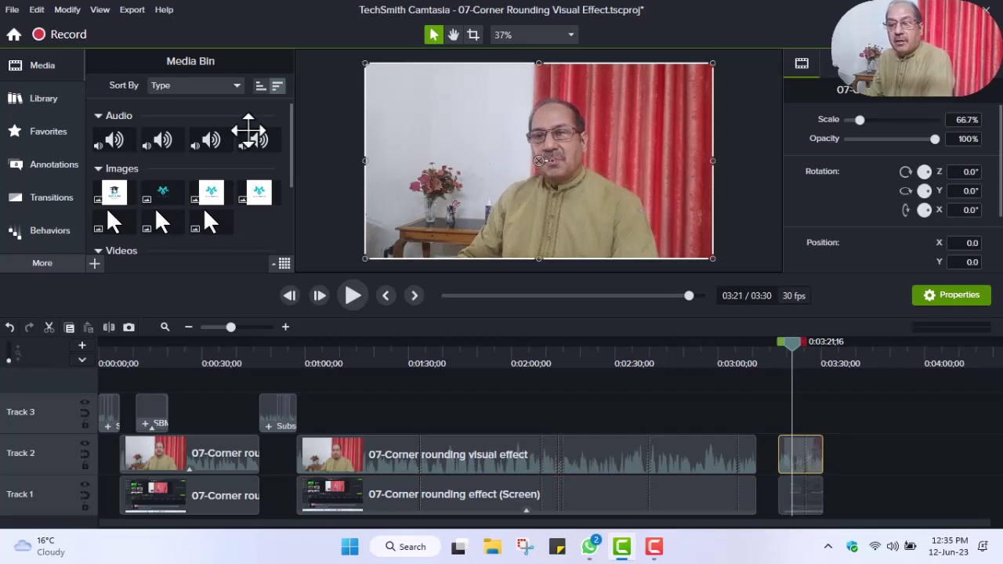
click(55, 264)
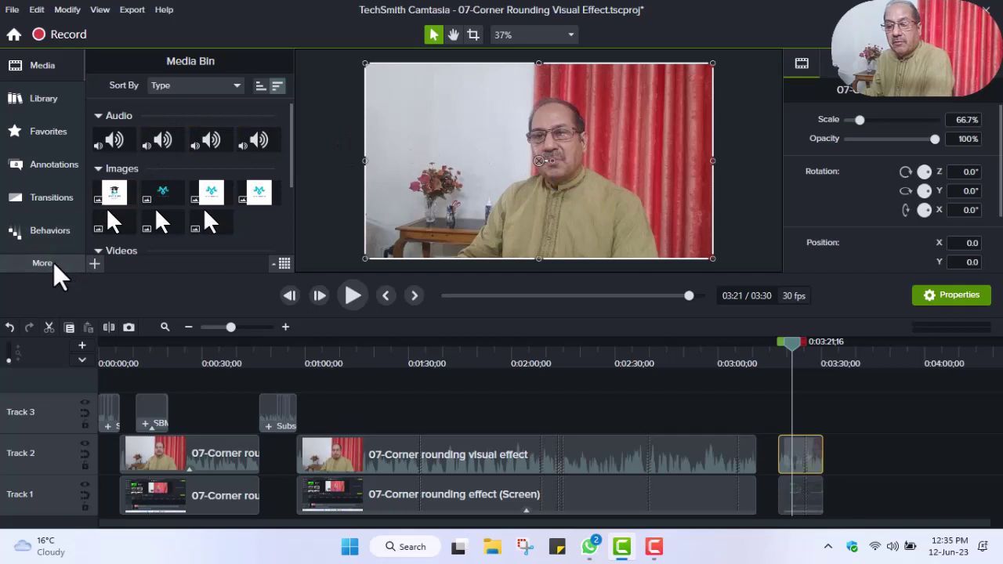
drag(238, 245, 803, 458)
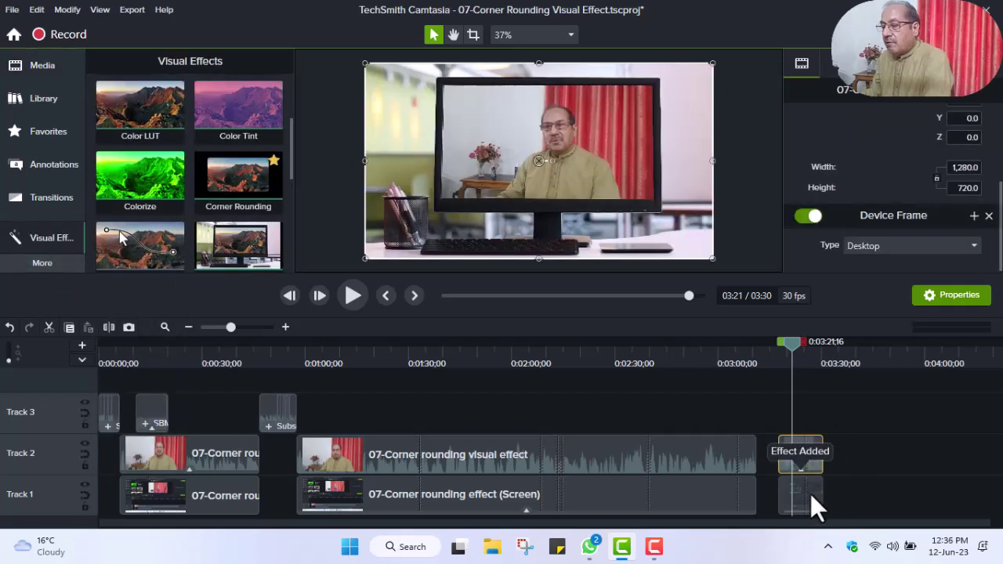
drag(793, 346, 798, 349)
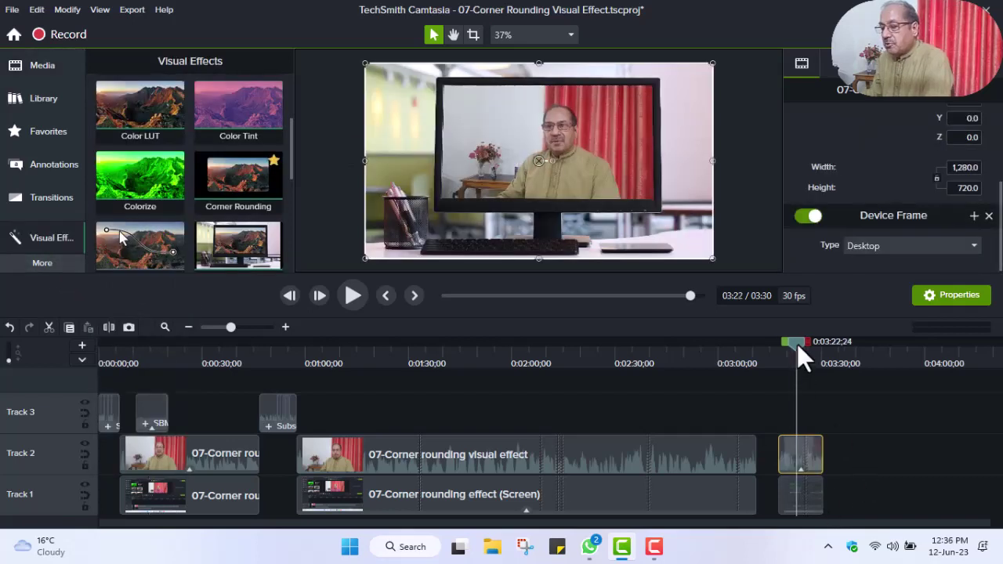
click(804, 497)
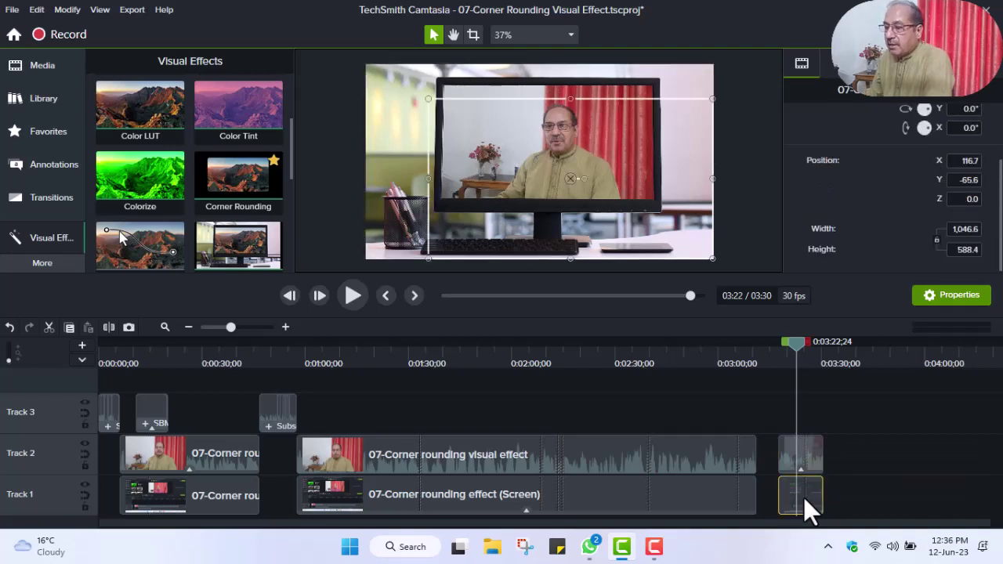
Step: At 0:01:12;25, enlarge the webcam overlay to about 758.7 by 426.8, keeping it in the canvas's lower-right corner
drag(796, 349, 350, 425)
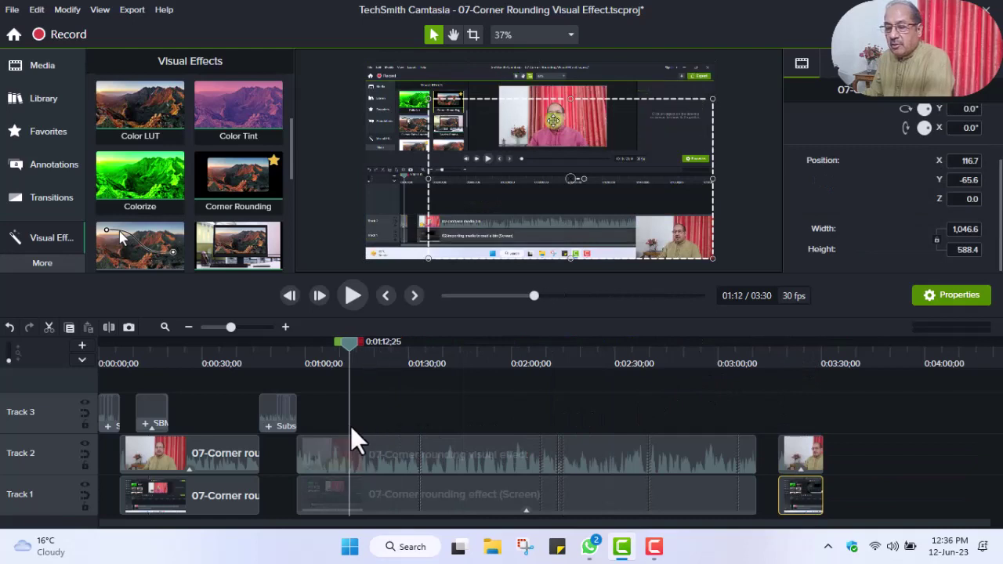
click(384, 456)
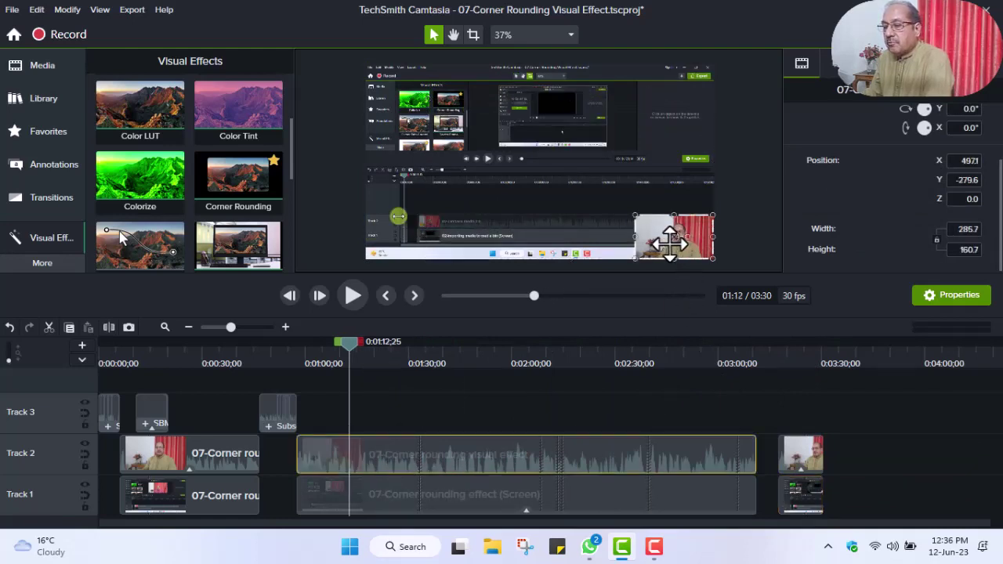
drag(635, 216, 511, 174)
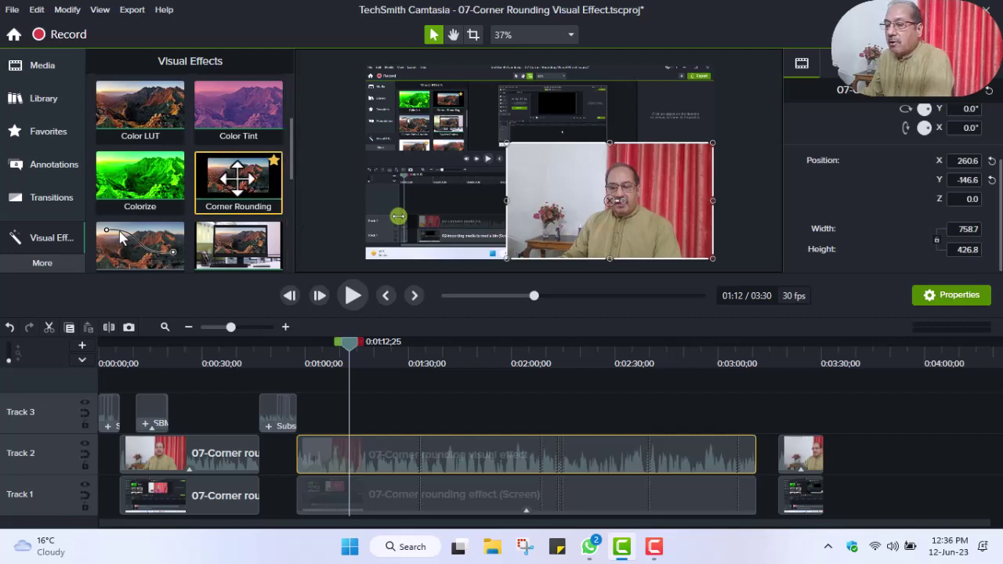
Step: Apply the Corner Rounding effect to the enlarged webcam overlay and set its radius to 528
drag(237, 180, 622, 205)
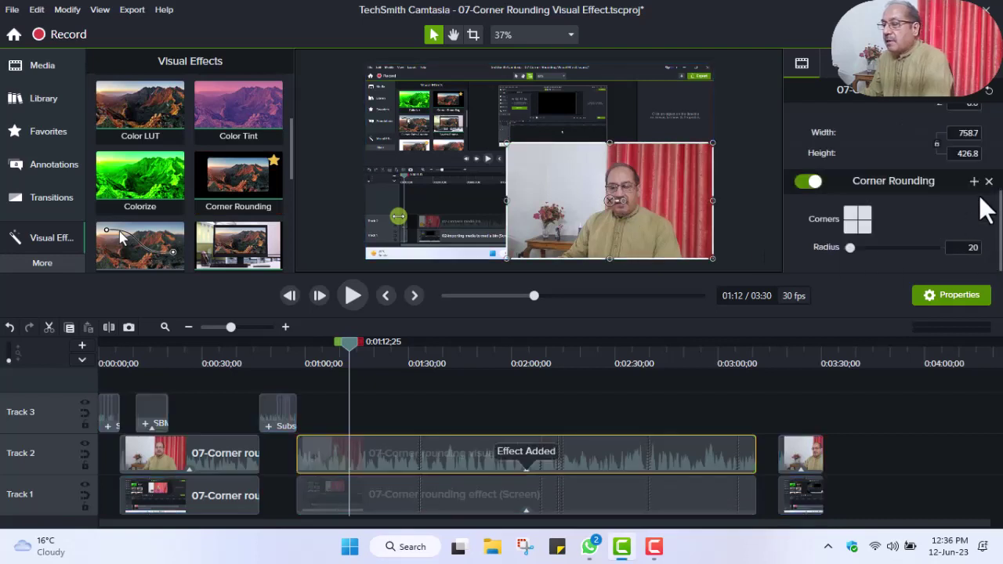
drag(849, 245, 893, 243)
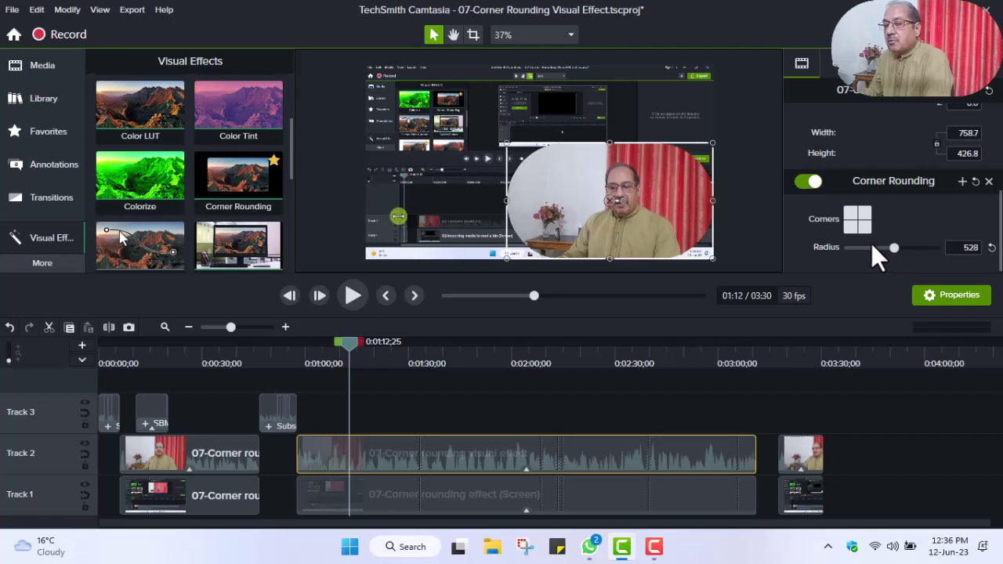
Step: Place the Flashy Subscribe Redux asset from the SBM library on Track 3 at 0:01:24;17, keeping the project at 30 FPS
click(770, 226)
click(589, 197)
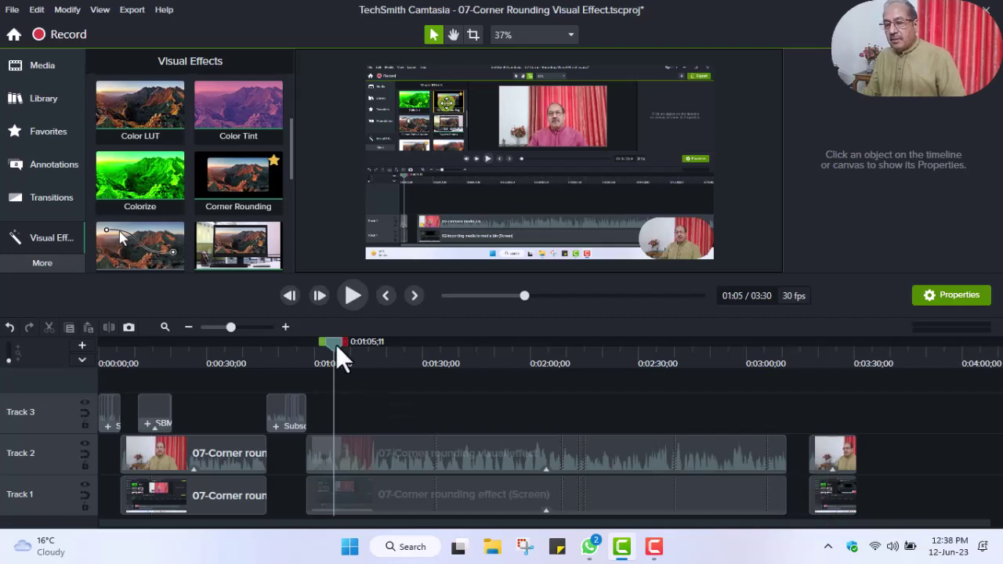
drag(336, 345, 405, 348)
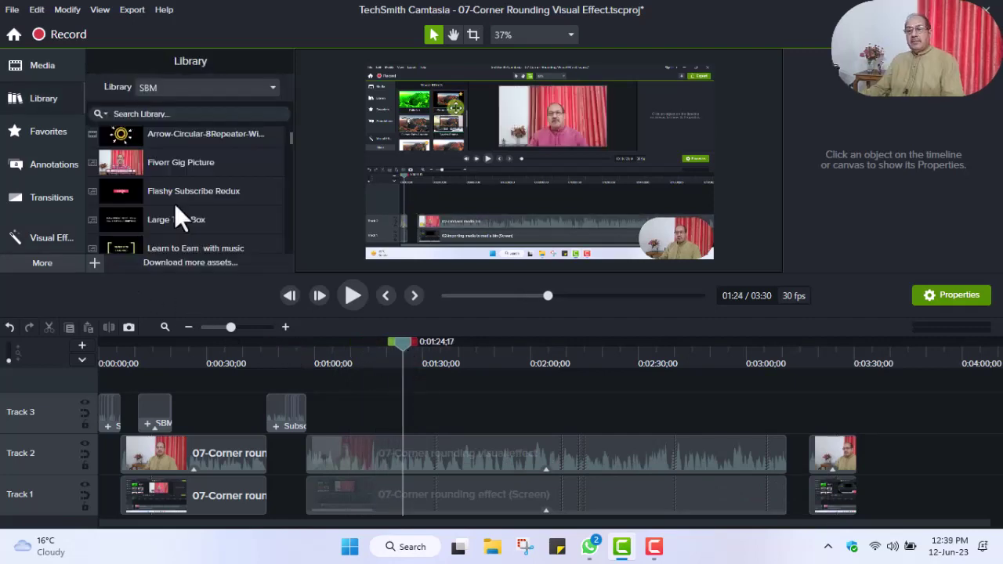
drag(123, 193, 405, 422)
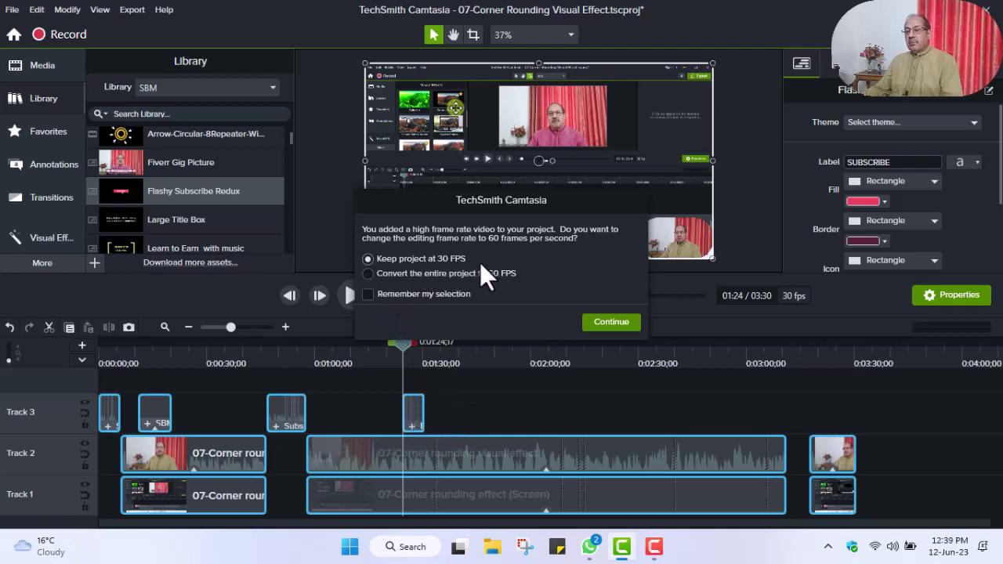
click(610, 321)
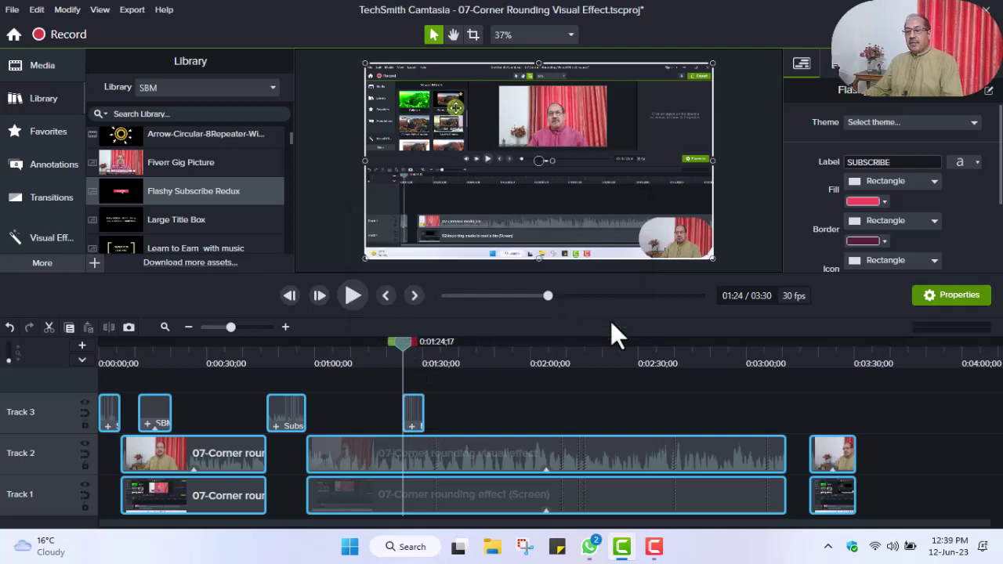
Step: Preview the new subscribe animation and move its graphic down to the lower middle edge of the canvas
click(351, 296)
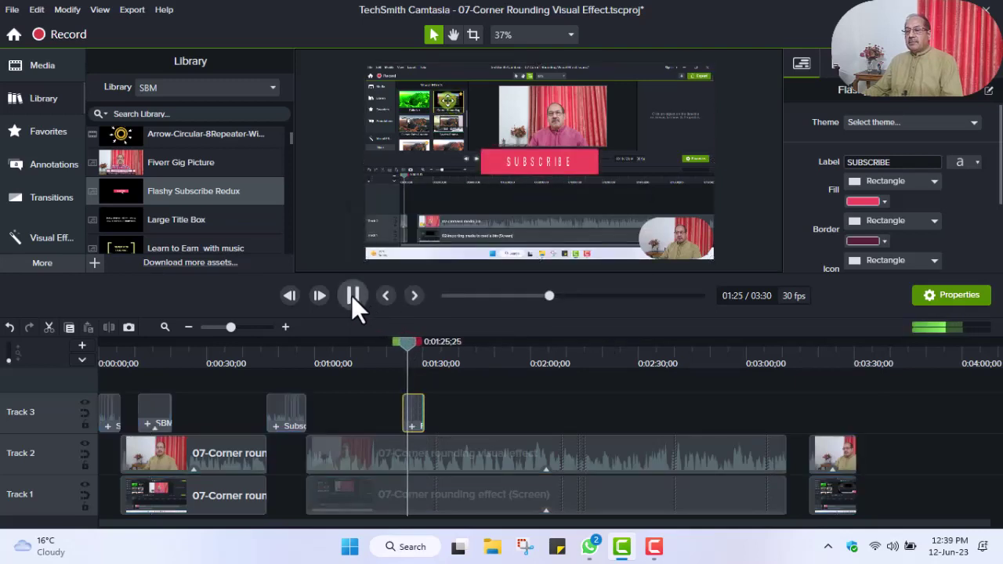
click(351, 295)
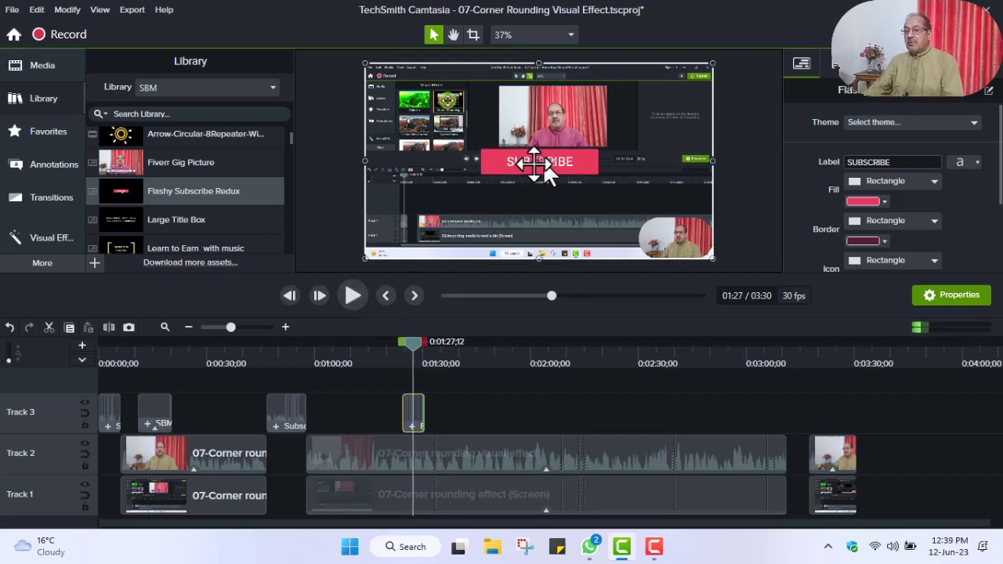
drag(534, 163, 546, 253)
Step: Place the Learn to Earn with music asset from the SBM library on Track 3 at 0:03:10;22, where the long clips end
click(784, 365)
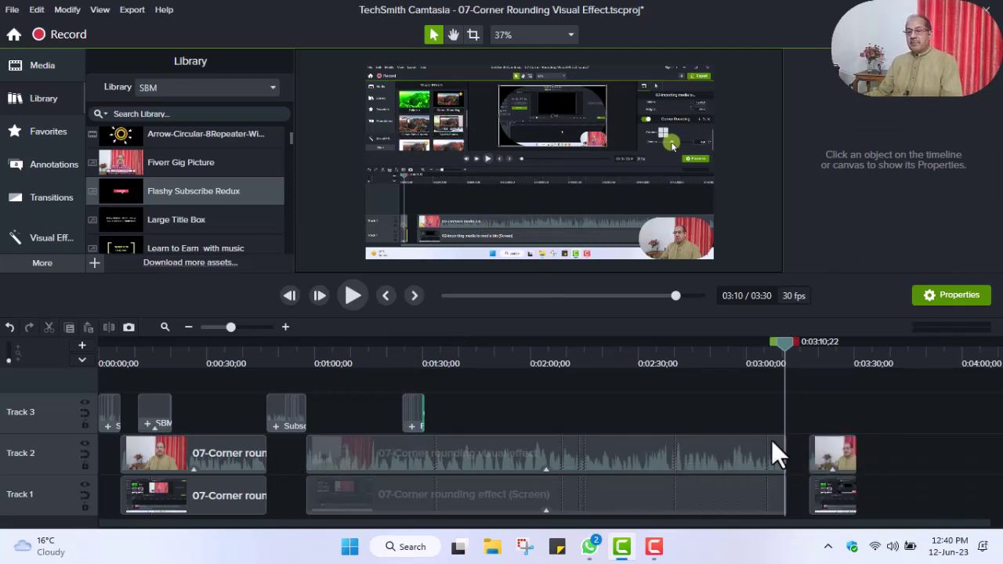
scroll(115, 177, down, 2)
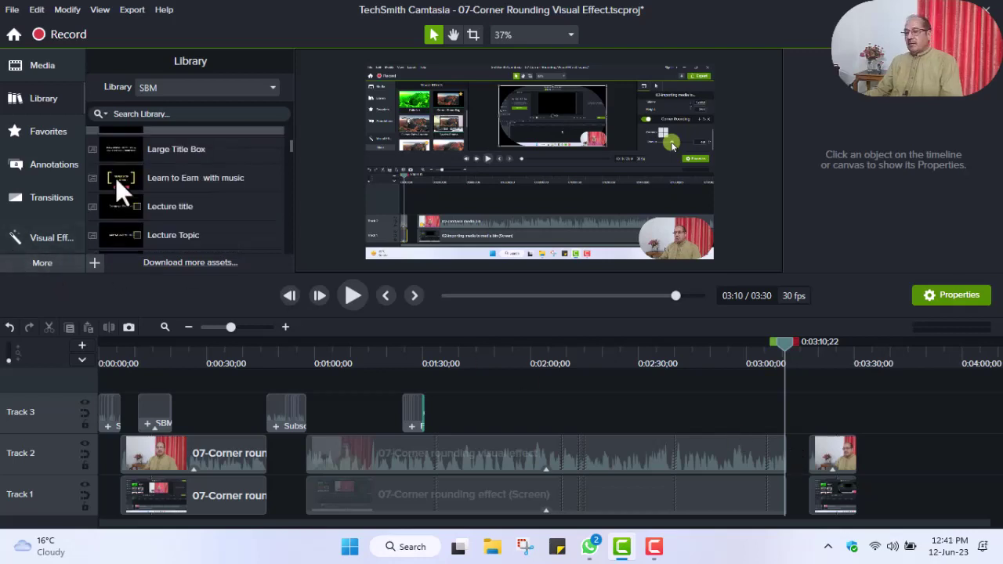
click(116, 177)
key(ctrl+a)
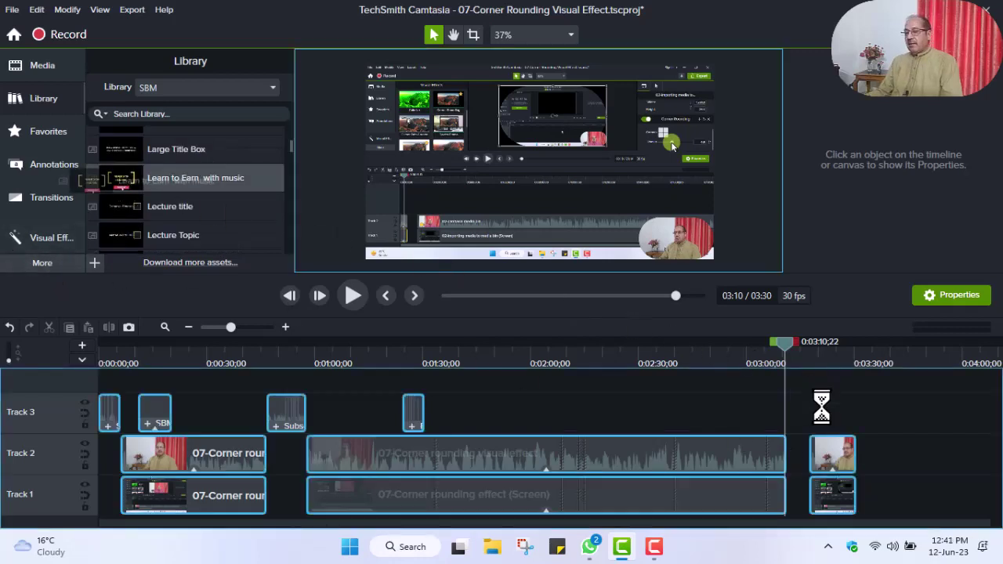
drag(791, 421, 823, 427)
click(886, 450)
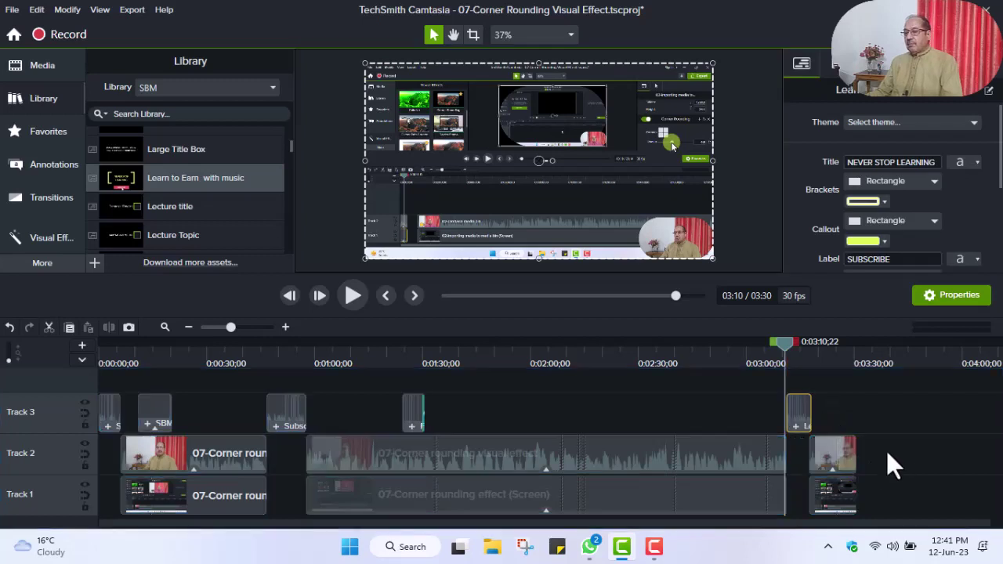
Step: Shift the closing clips on Tracks 1 and 2 together to begin where the Learn to Earn clip ends, and preview the passage
click(825, 453)
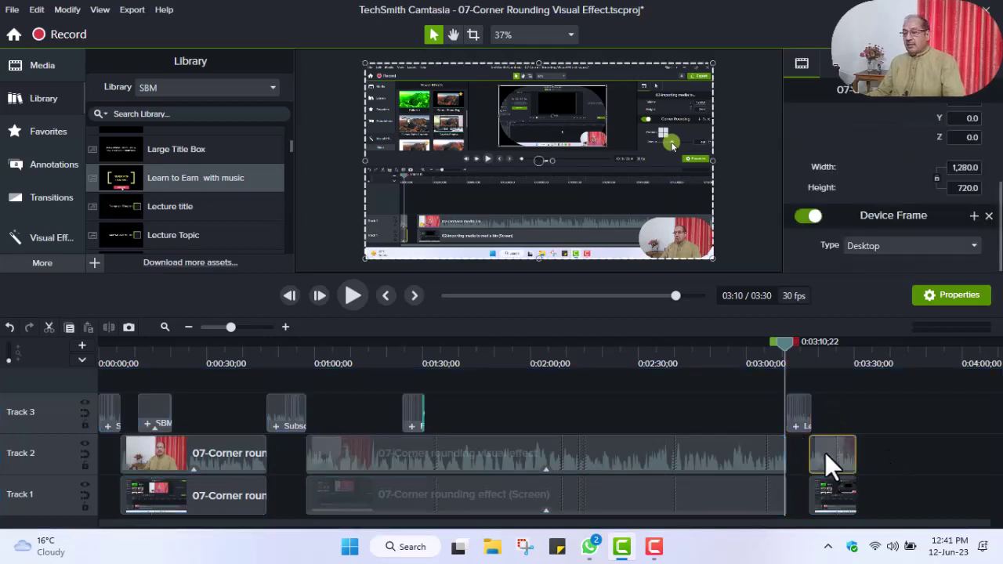
ctrl+click(830, 486)
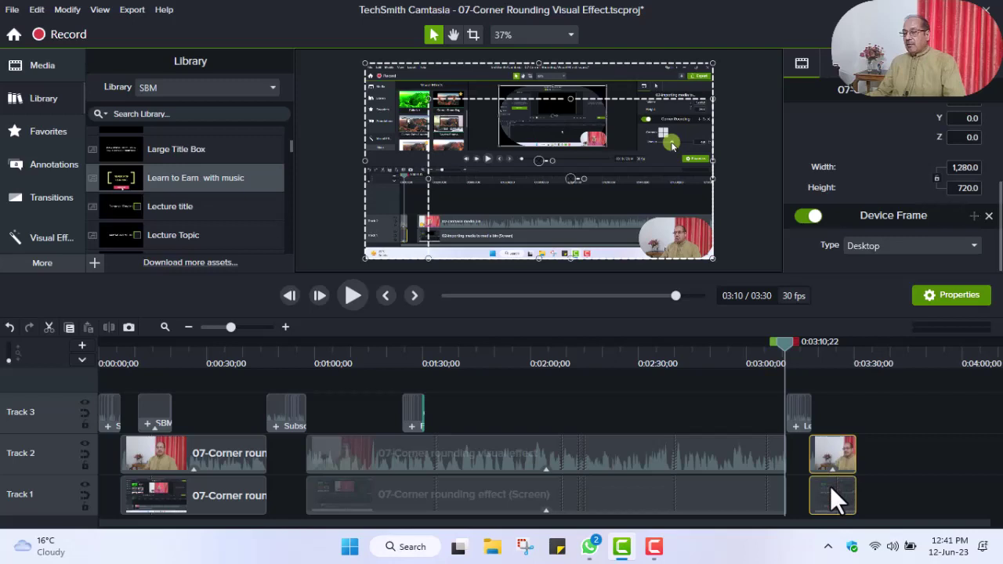
drag(830, 485, 834, 484)
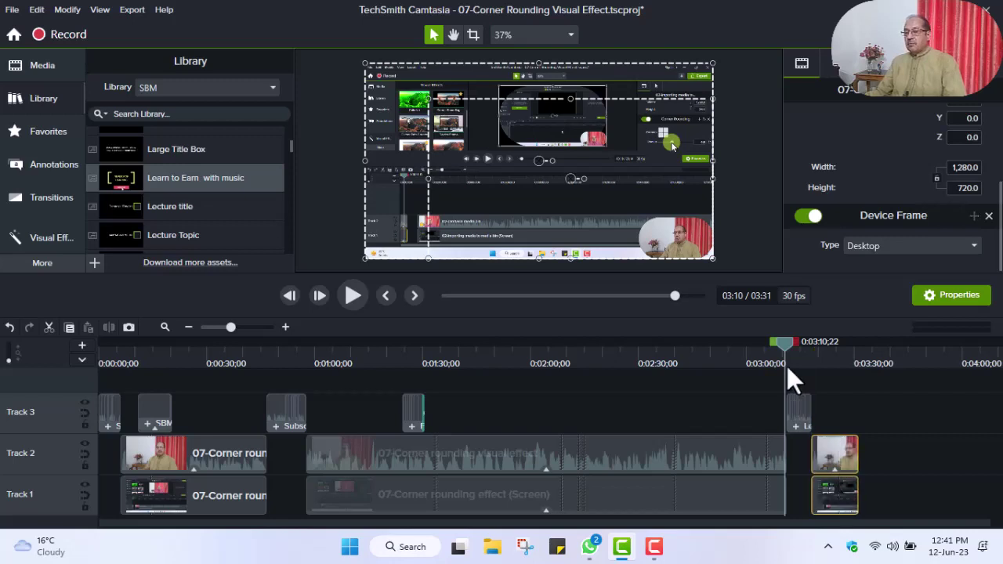
click(352, 294)
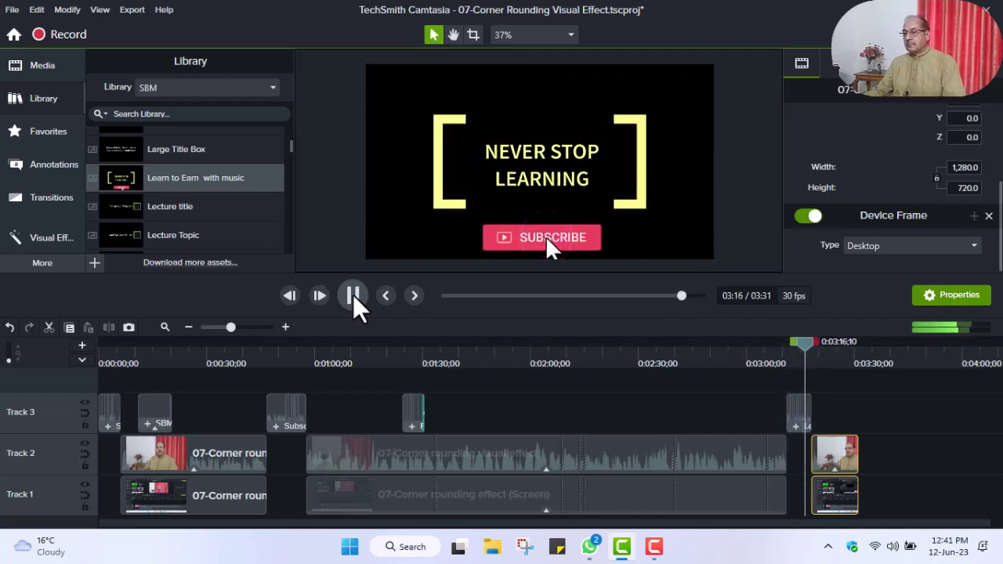
click(353, 294)
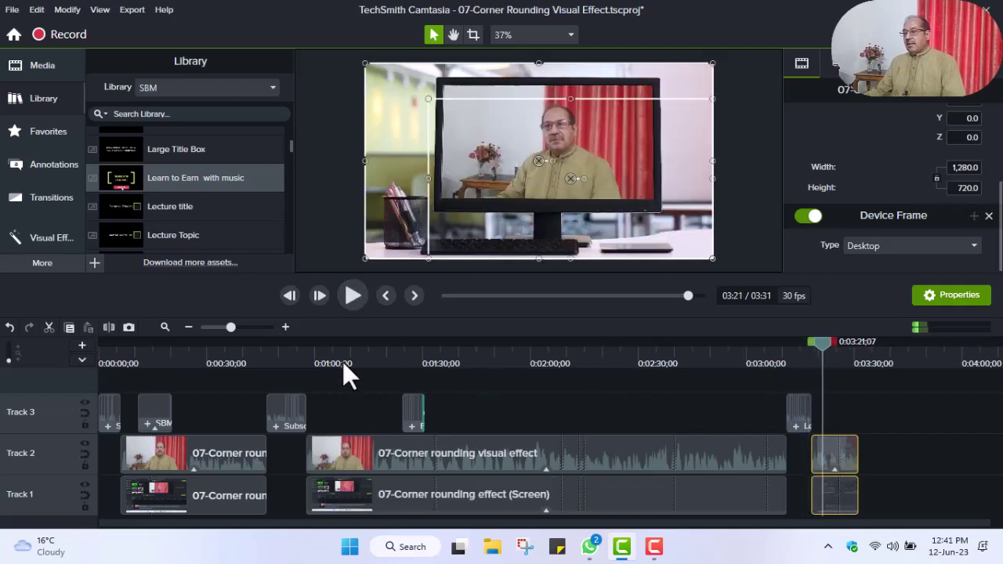
Step: Place the outro asset from the SBM library on Track 3 at 0:03:31;07, after the closing clips, and preview from 0:03:29;06
drag(820, 343, 854, 348)
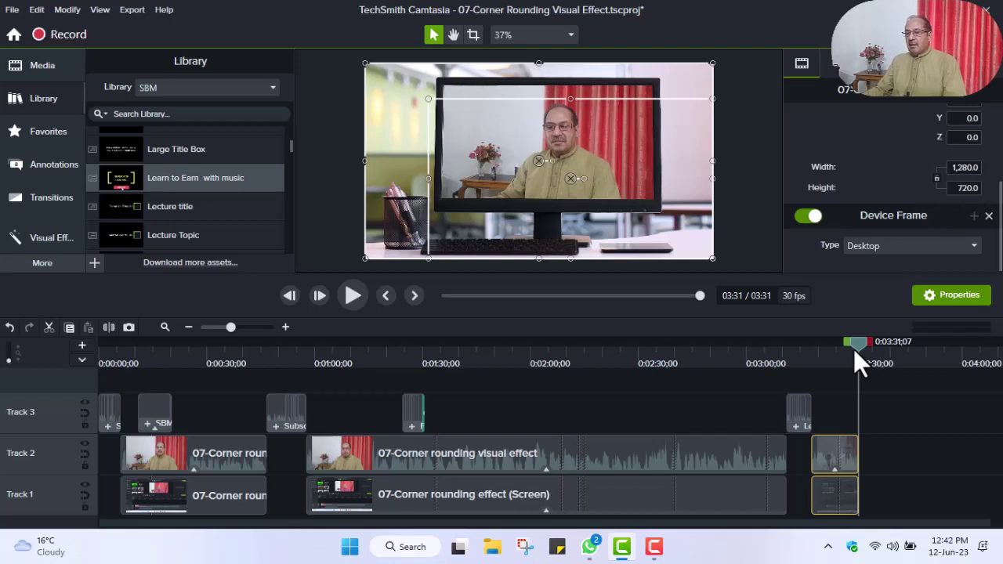
key(ctrl+a)
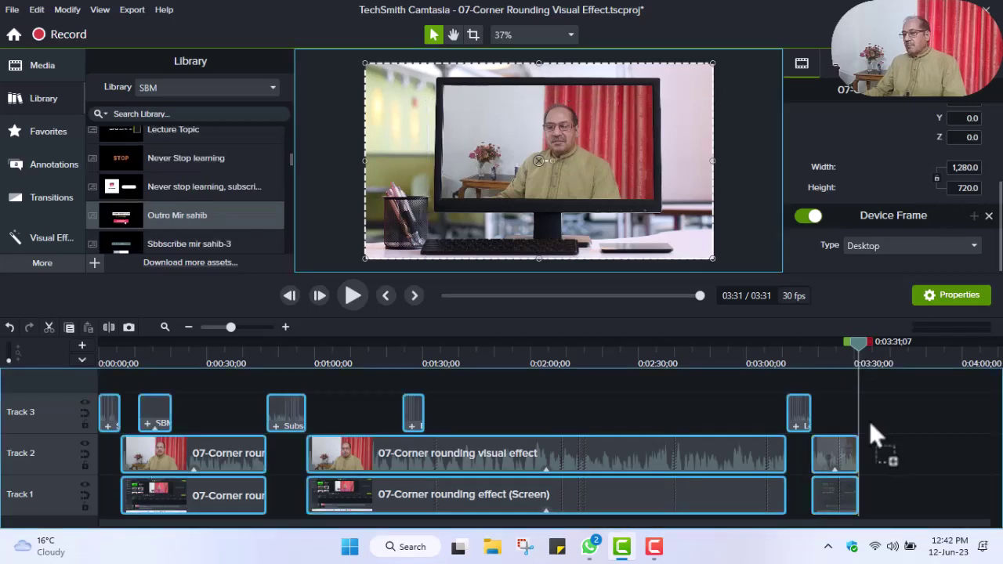
drag(865, 421, 873, 420)
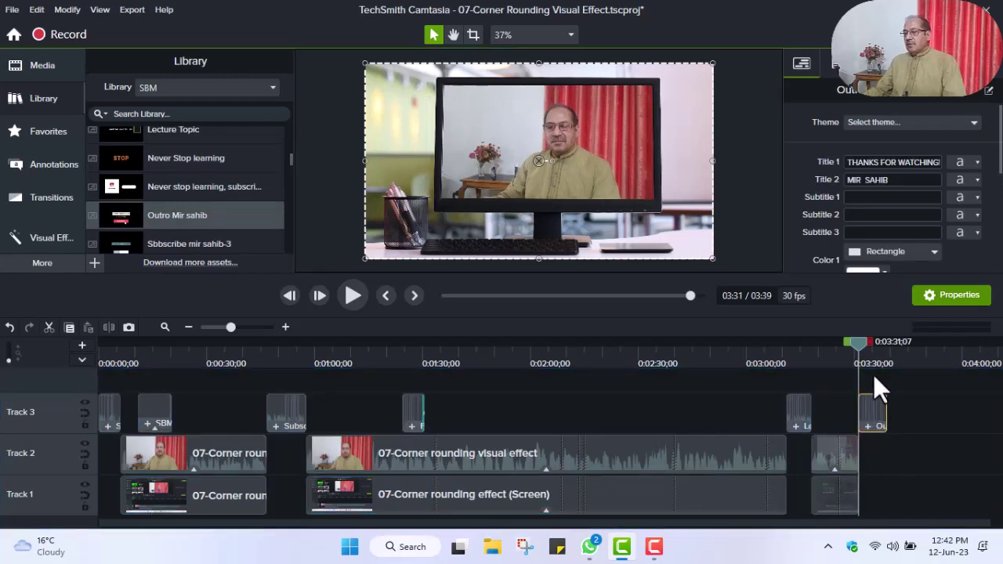
drag(861, 343, 853, 344)
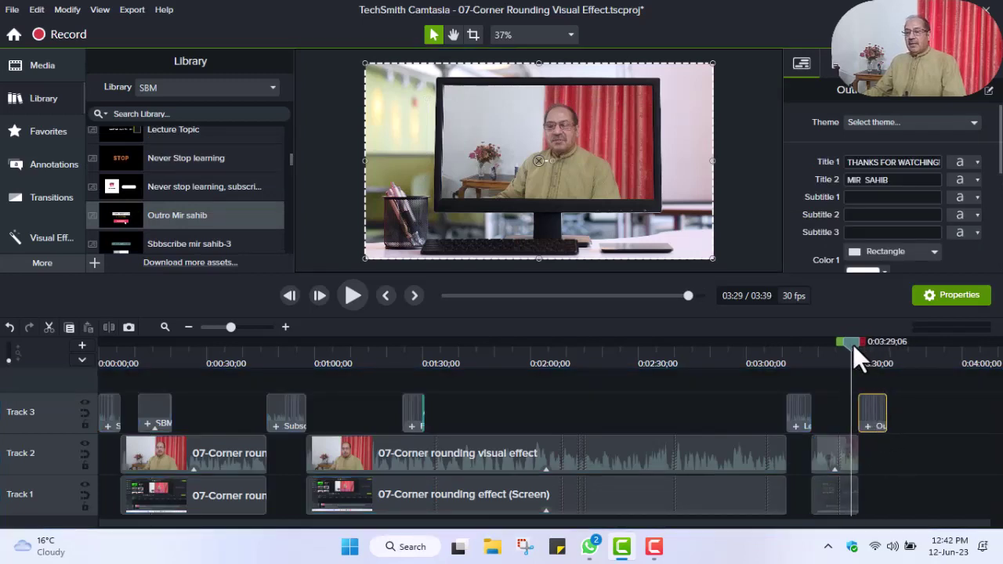
click(352, 295)
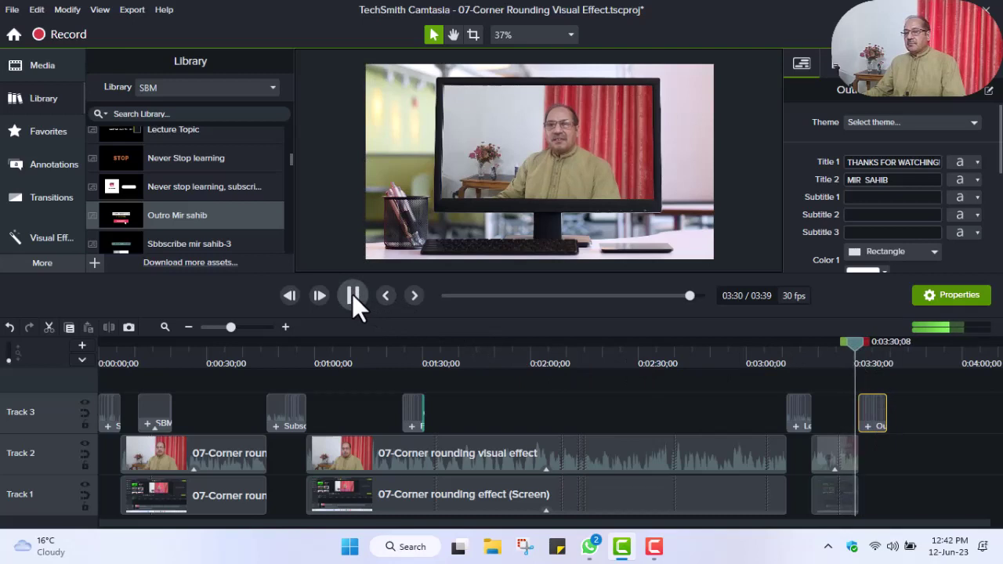